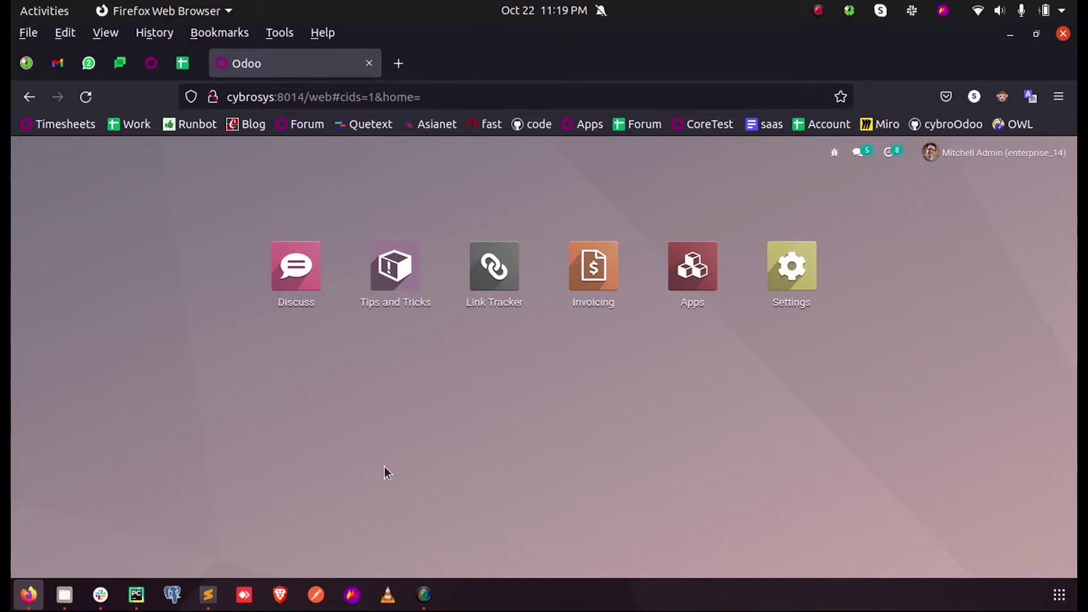
# Step: Open record TIPS00001 in the Tips and Tricks app and put it in edit mode
pyautogui.click(388, 265)
pyautogui.click(177, 277)
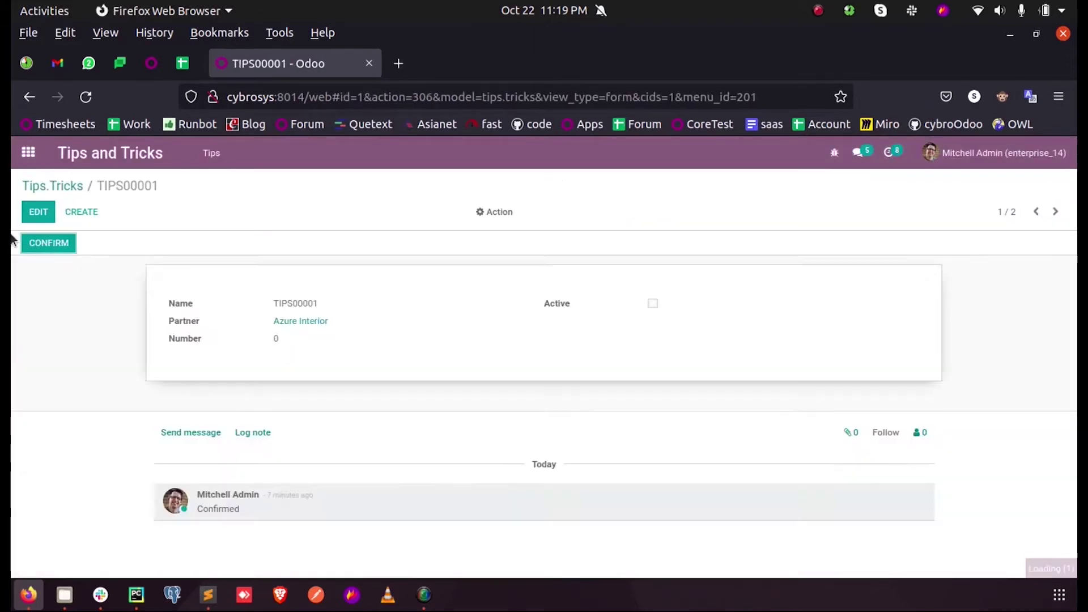
pyautogui.click(30, 211)
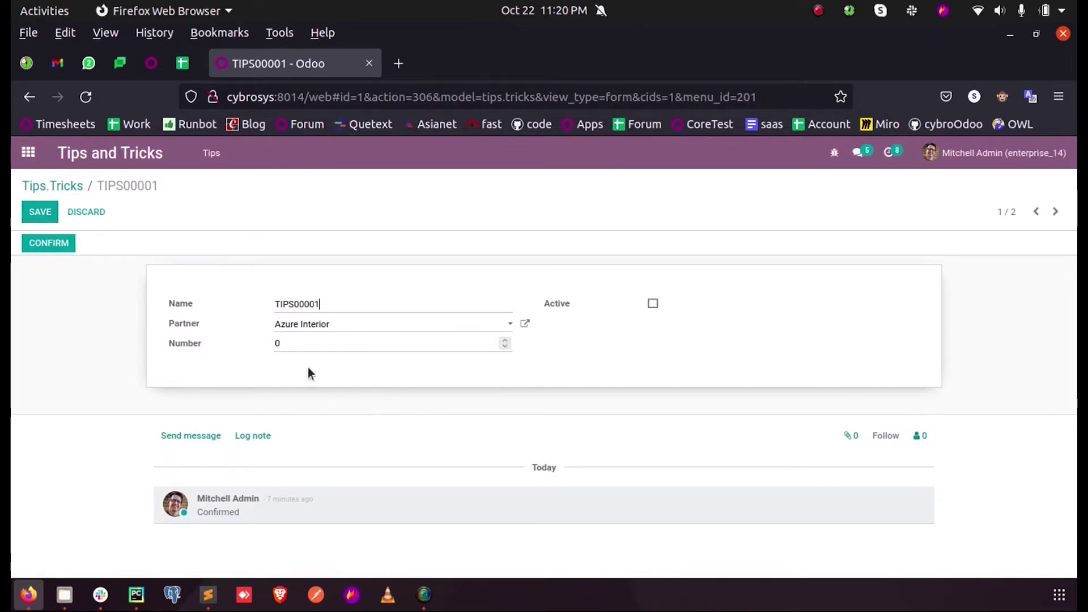
pyautogui.click(128, 599)
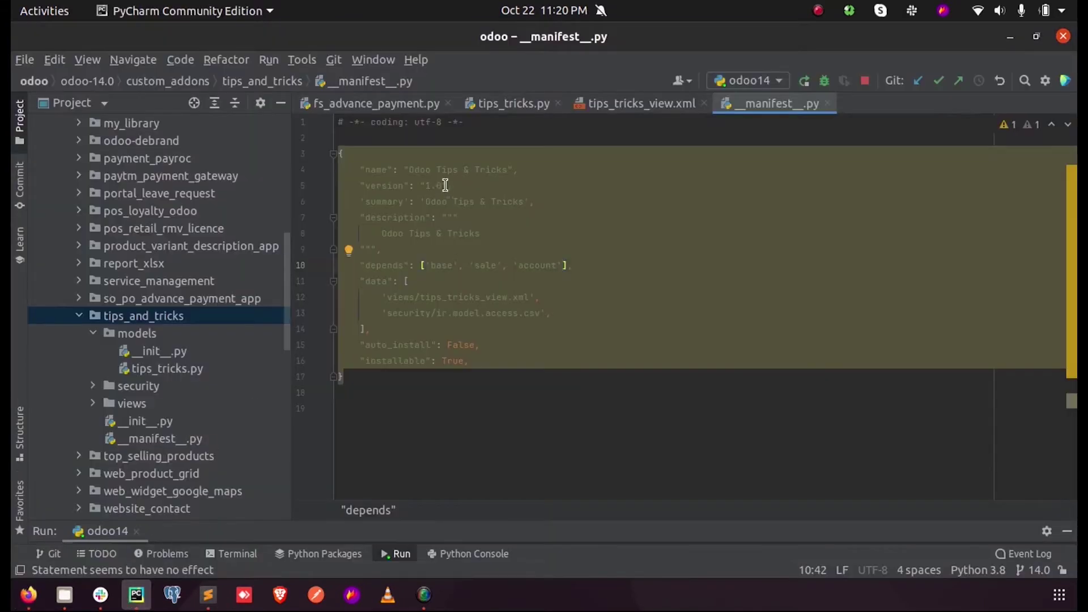
# Step: Delete the commented-out return block under action_accept in tips_tricks.py
pyautogui.click(492, 107)
pyautogui.scroll(4, 463, 263)
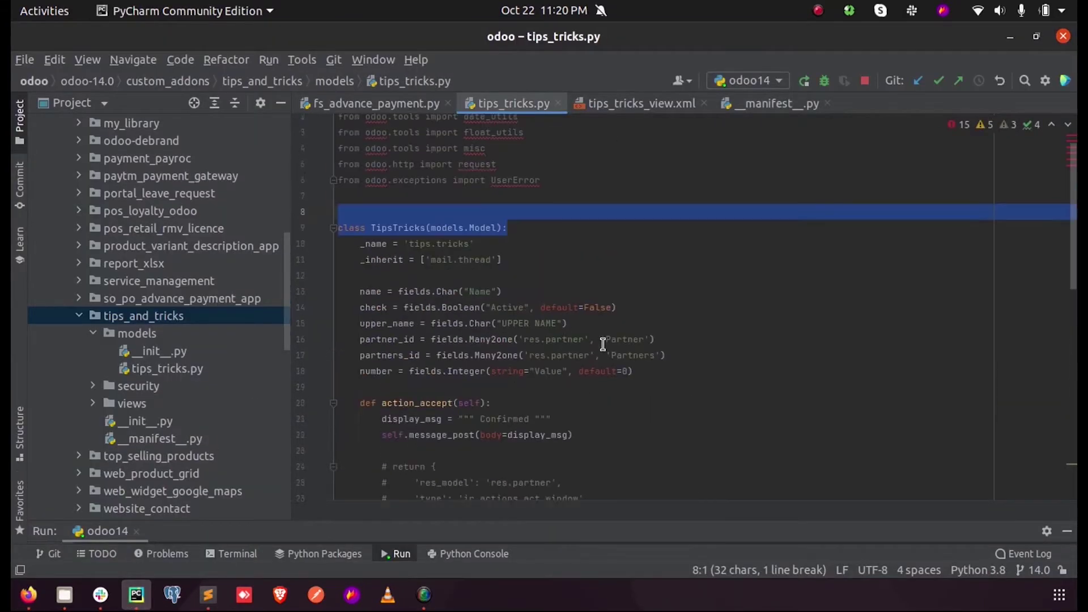
pyautogui.scroll(1, 456, 298)
pyautogui.doubleClick(419, 264)
pyautogui.scroll(-2, 451, 340)
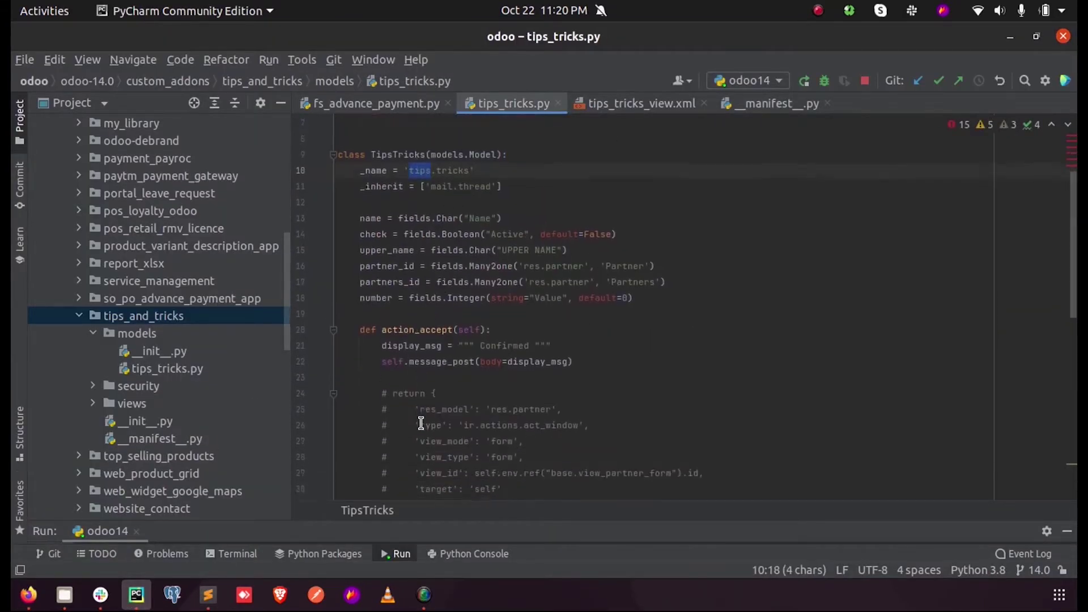
pyautogui.scroll(-1, 469, 351)
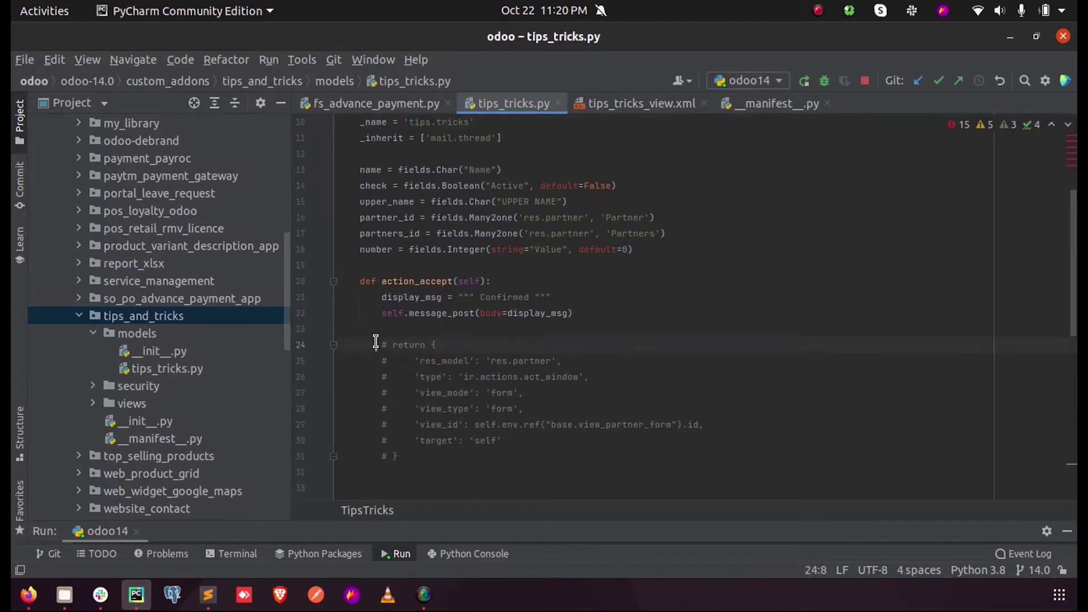
pyautogui.moveTo(377, 345); pyautogui.dragTo(456, 454)
pyautogui.press('BackSpace')
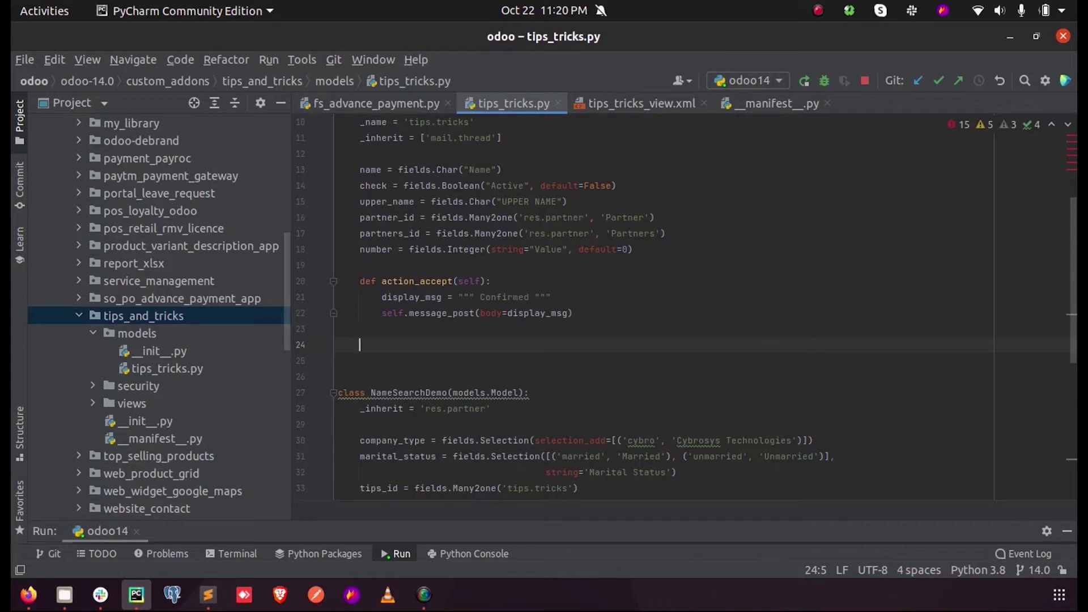
pyautogui.write('def oc')
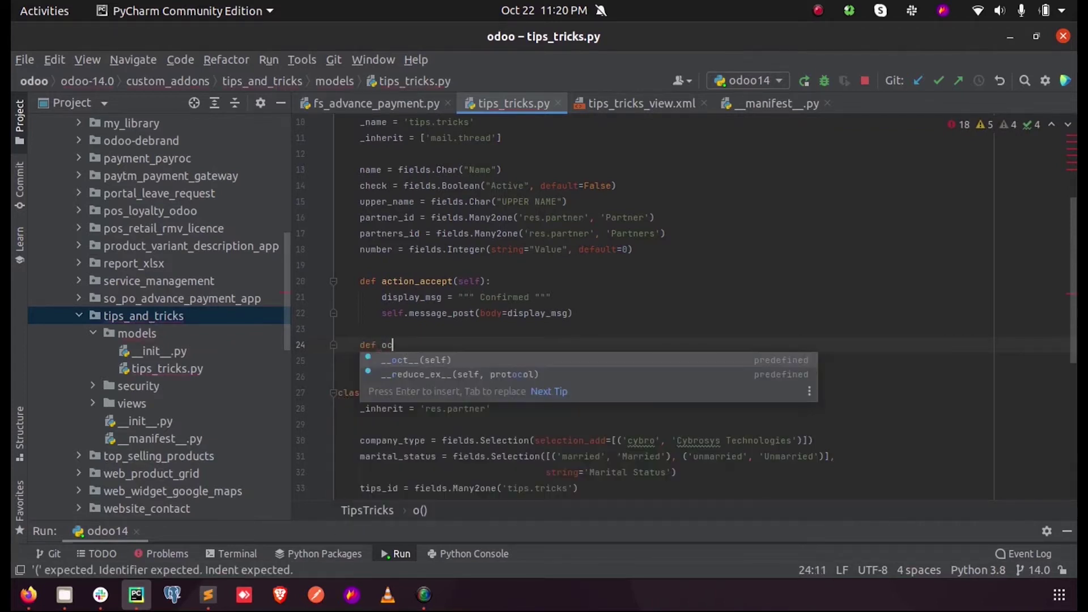
pyautogui.press('Escape')
pyautogui.write('_')
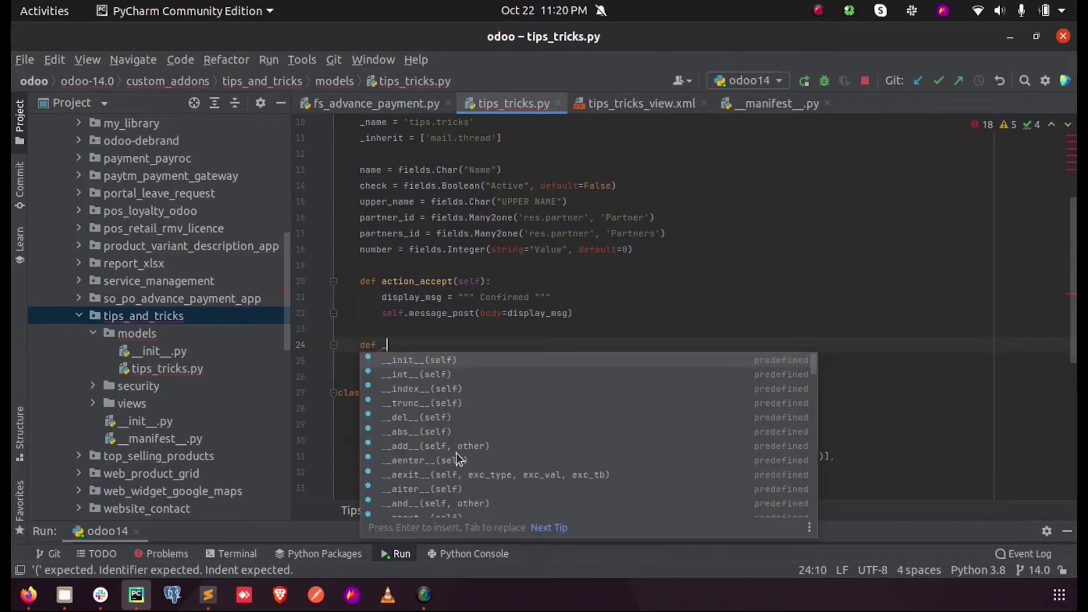
pyautogui.write('onchange')
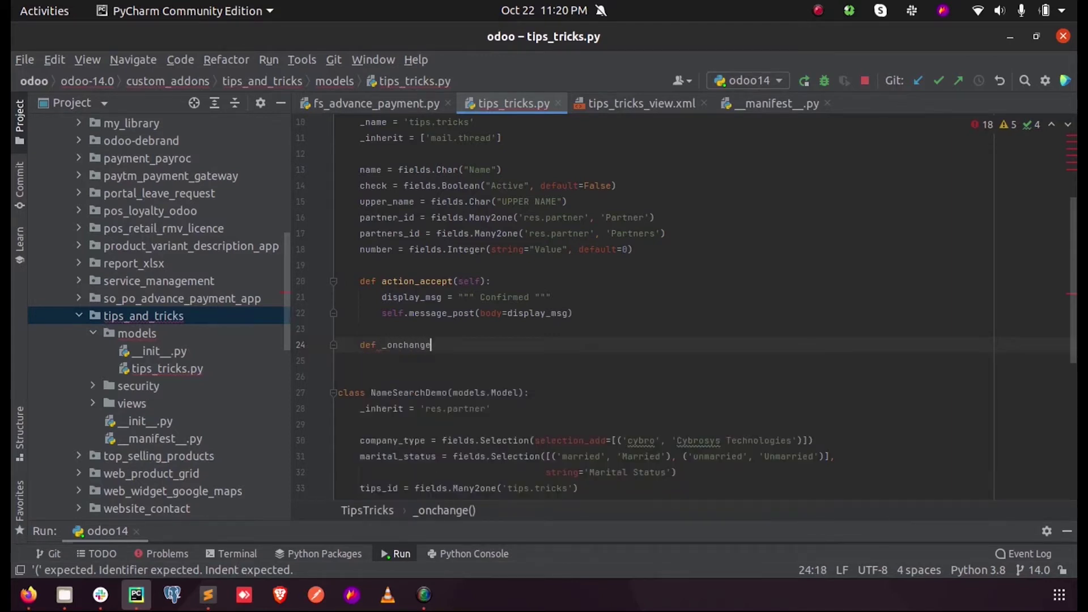
pyautogui.write('_partner')
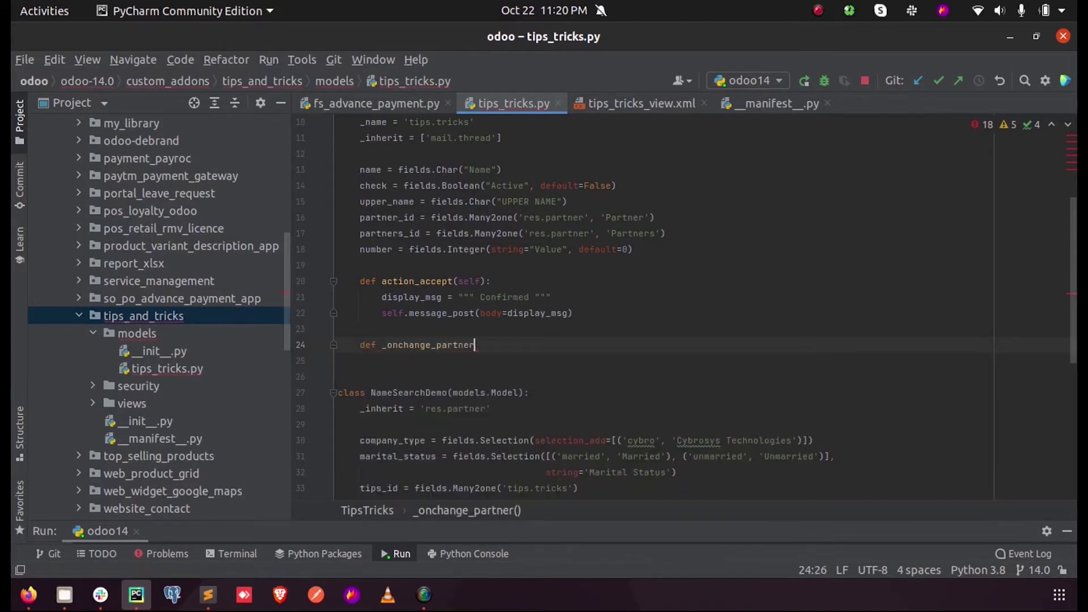
pyautogui.write('_id')
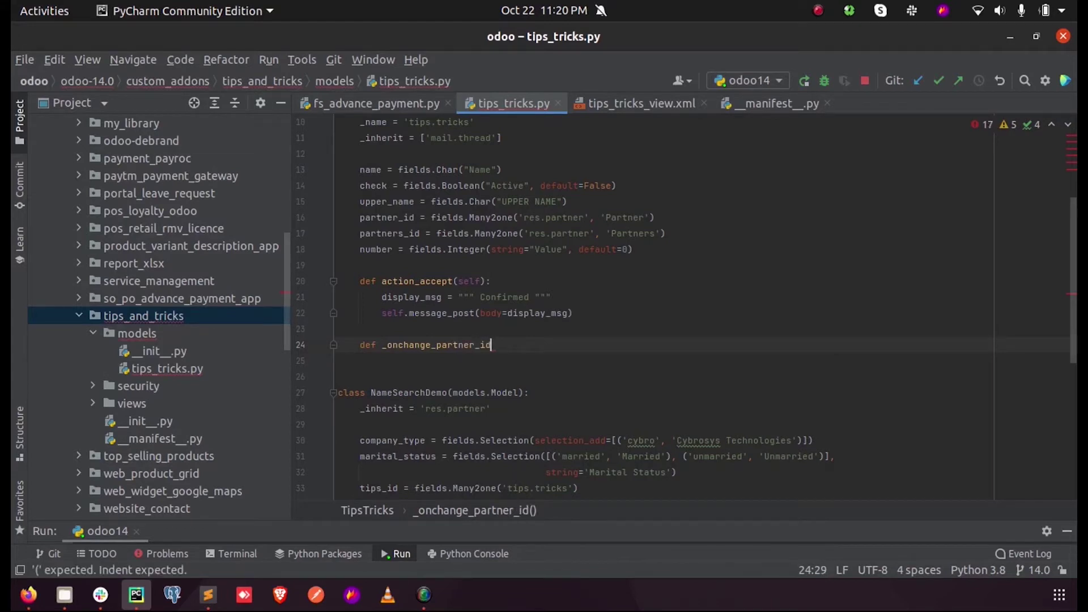
pyautogui.write('(self)')
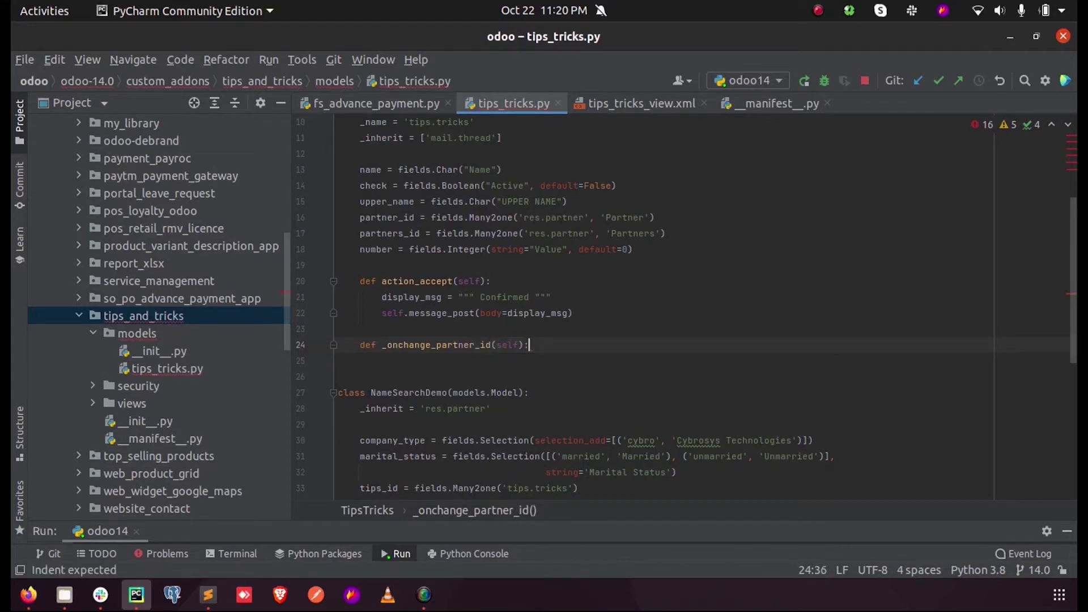
pyautogui.write(':')
pyautogui.click(359, 331)
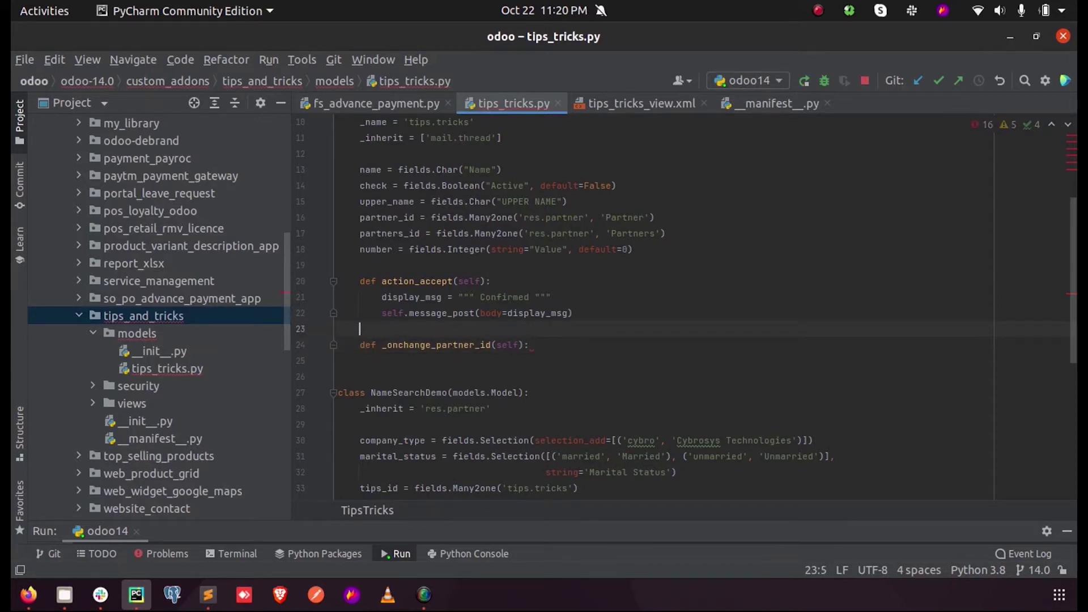
pyautogui.press('Return')
pyautogui.press('BackSpace')
pyautogui.write('@')
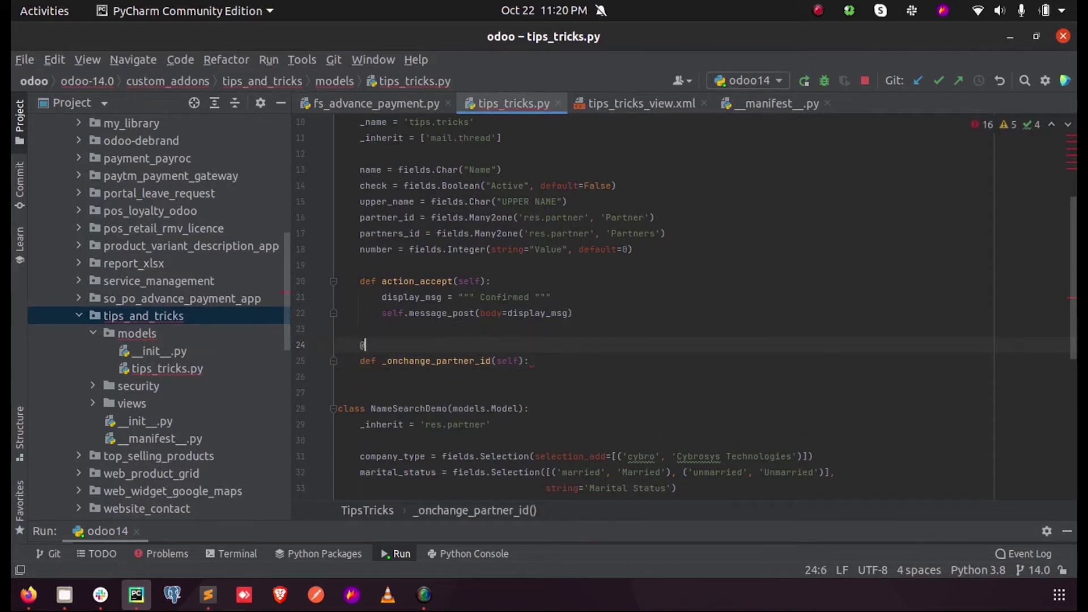
pyautogui.write('pa')
pyautogui.press('BackSpace')
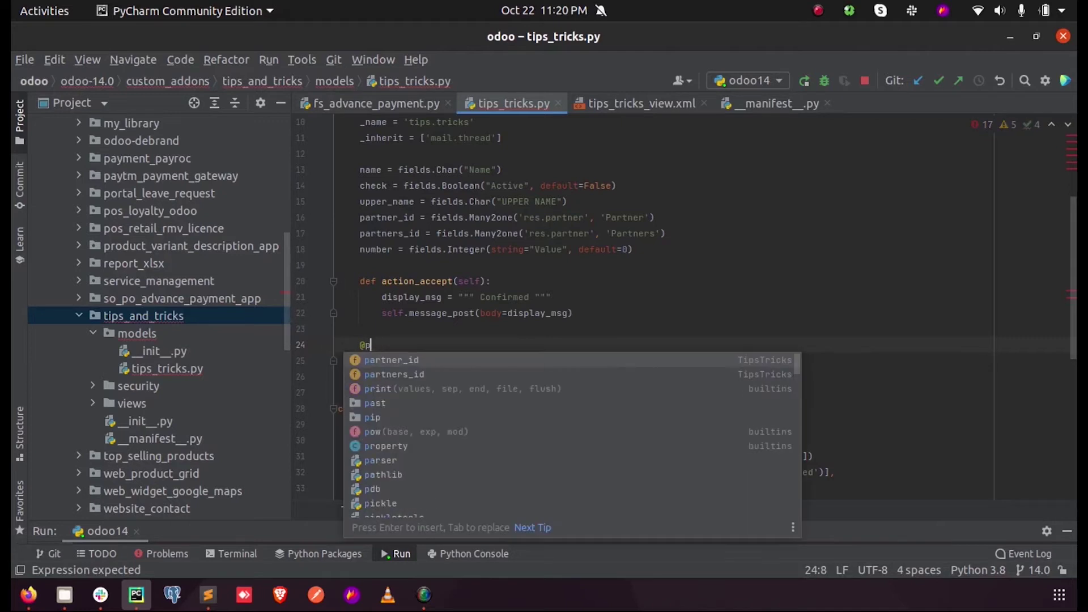
pyautogui.press('BackSpace')
pyautogui.write('api.')
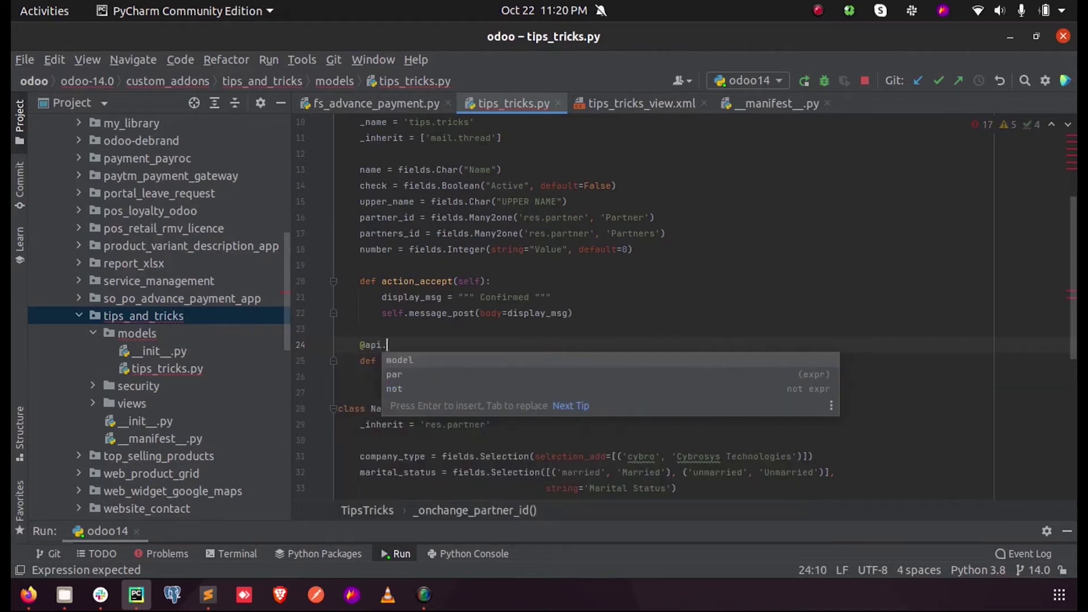
pyautogui.write('onchang')
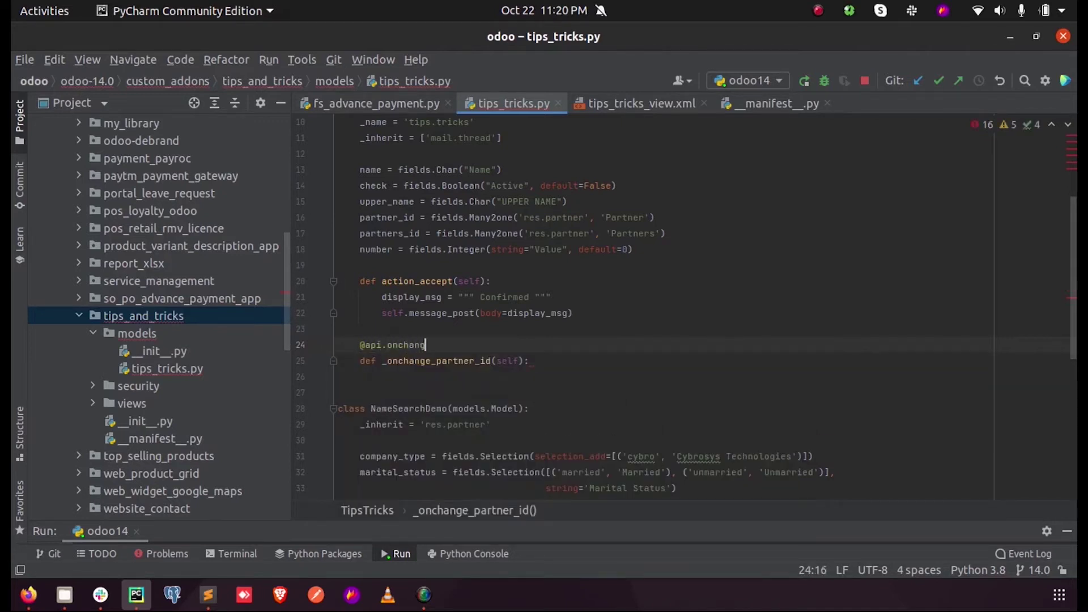
pyautogui.write('e(')
pyautogui.write("'")
pyautogui.doubleClick(382, 217)
pyautogui.hotkey('ctrl', 'c')
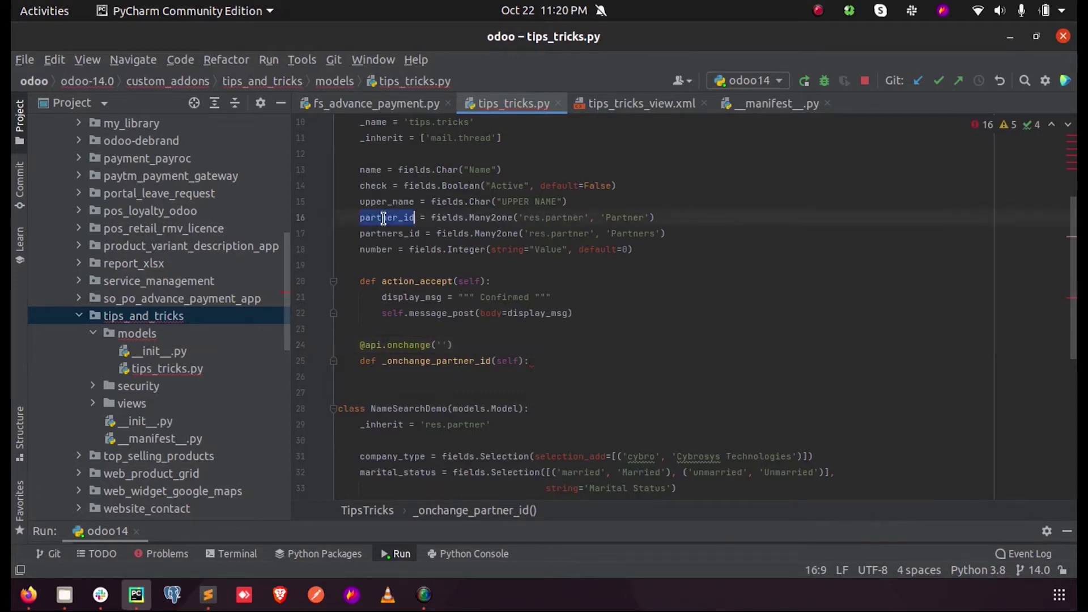
pyautogui.click(442, 345)
pyautogui.hotkey('ctrl', 'v')
pyautogui.click(534, 361)
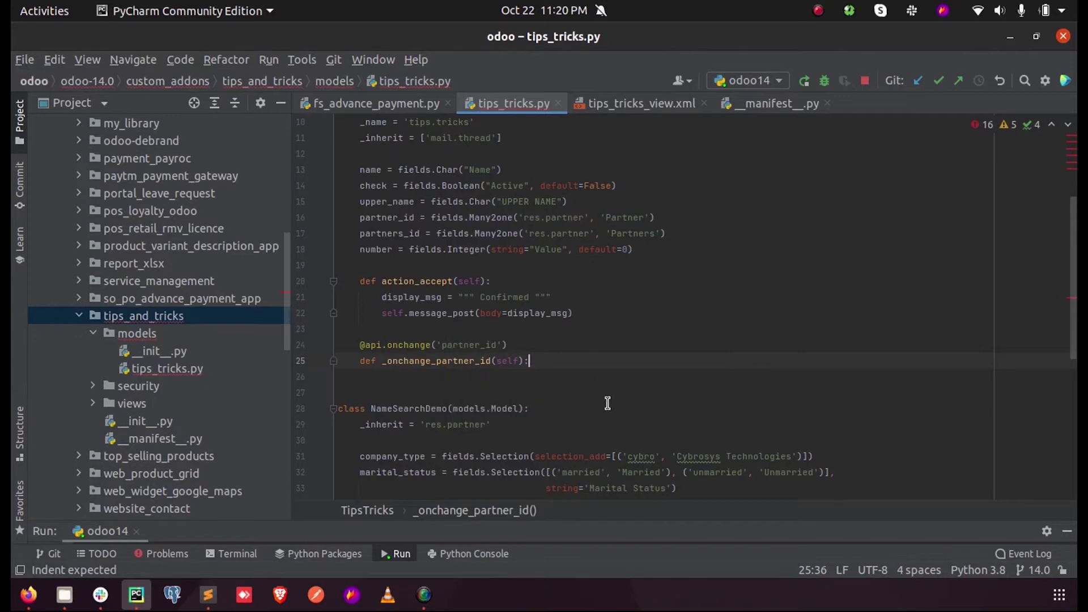
pyautogui.press('Return')
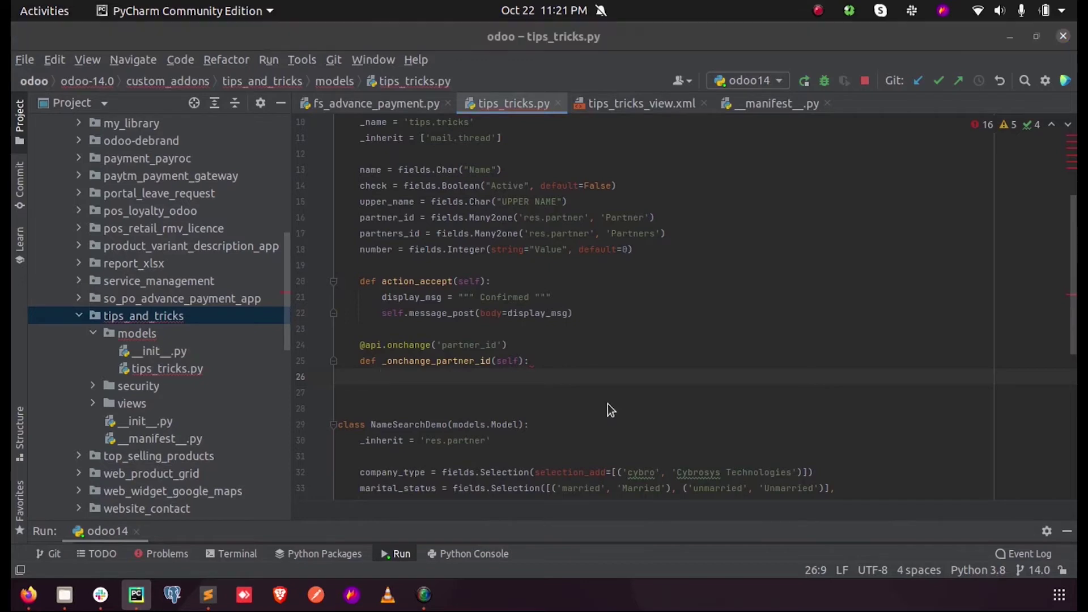
pyautogui.hotkey('ctrl', 'shift', 'f')
pyautogui.write('raise')
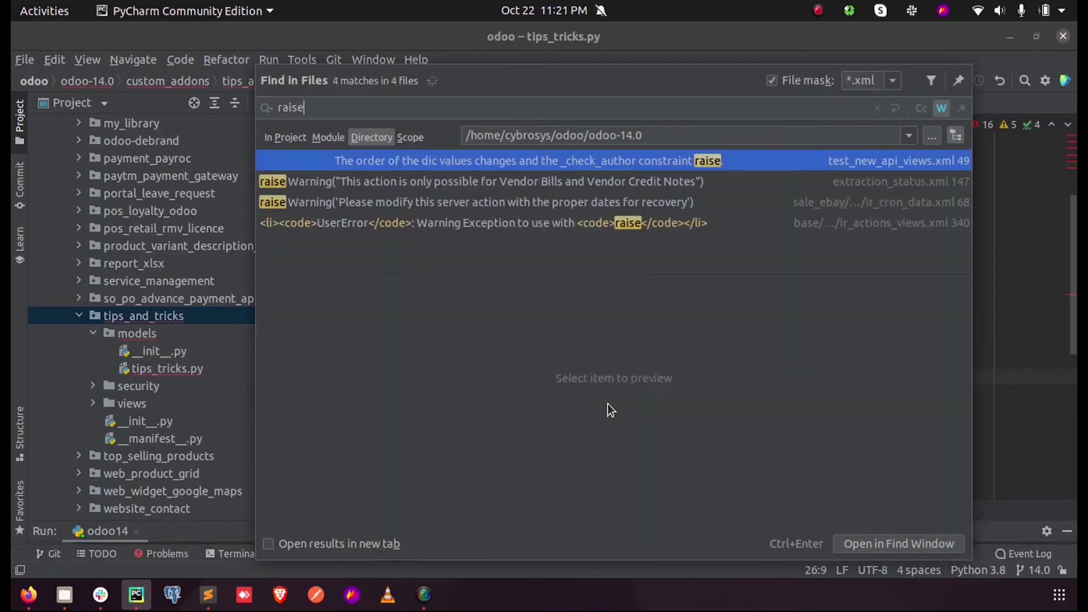
# Step: Search *.py files for 'raise' and copy the UserError block from product_attribute.py
pyautogui.click(889, 85)
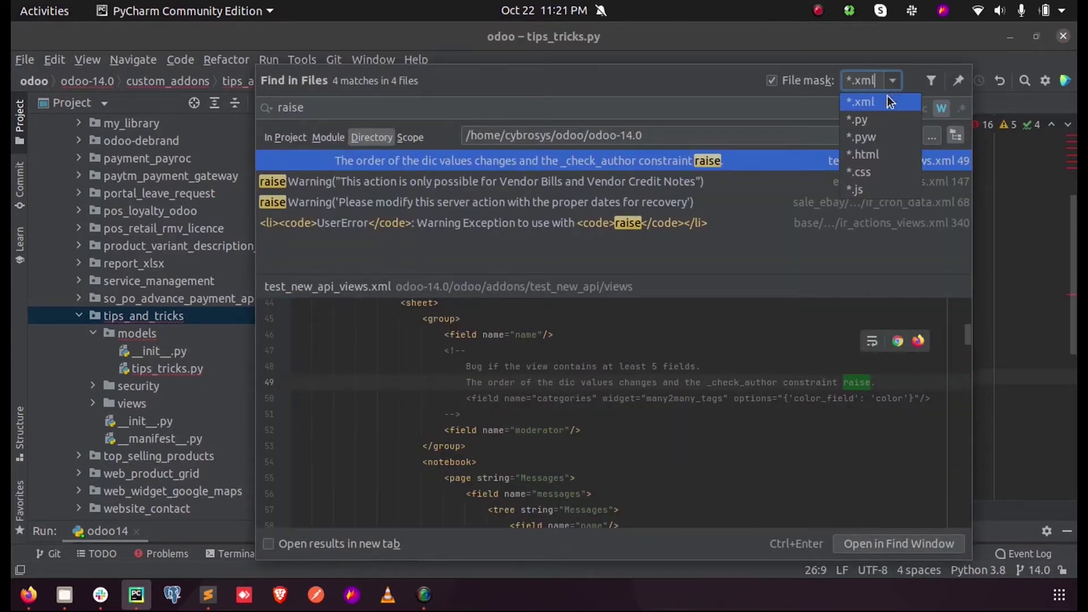
pyautogui.click(873, 127)
pyautogui.click(941, 109)
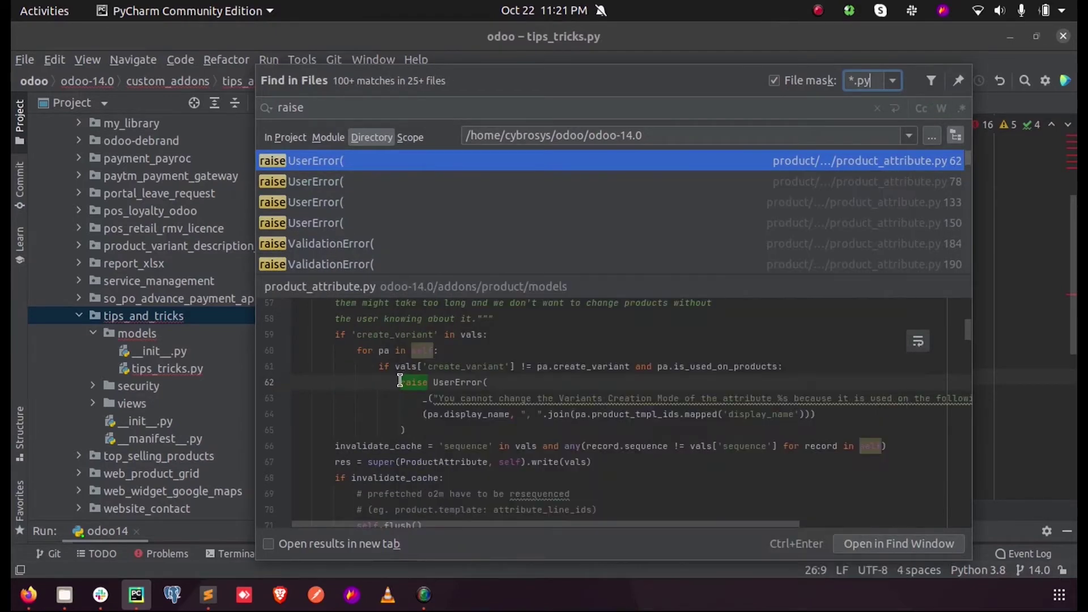
pyautogui.click(337, 225)
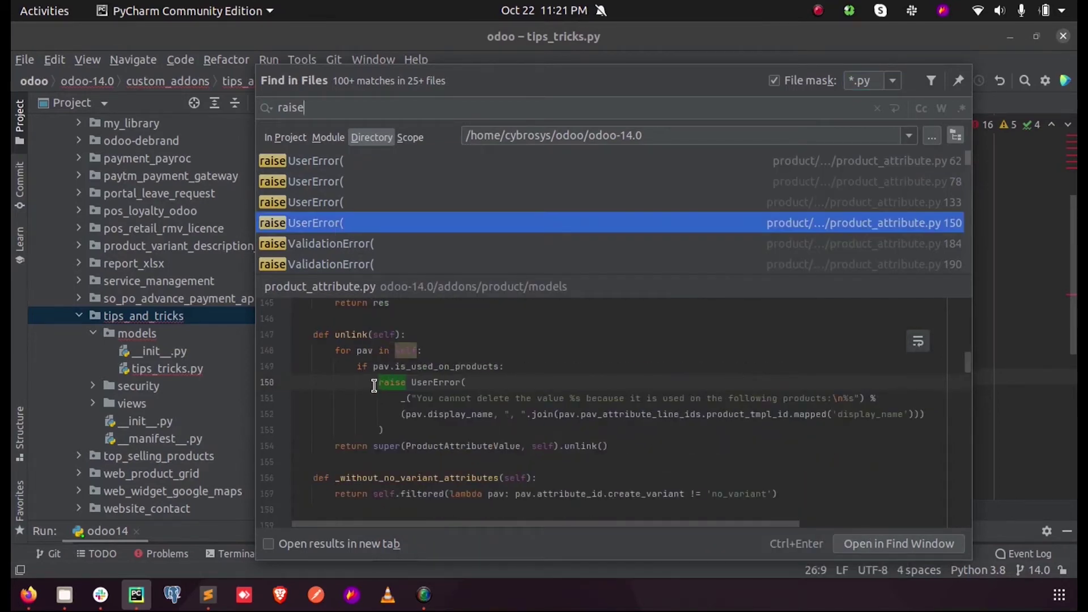
pyautogui.moveTo(376, 383); pyautogui.dragTo(384, 430)
pyautogui.hotkey('ctrl', 'c')
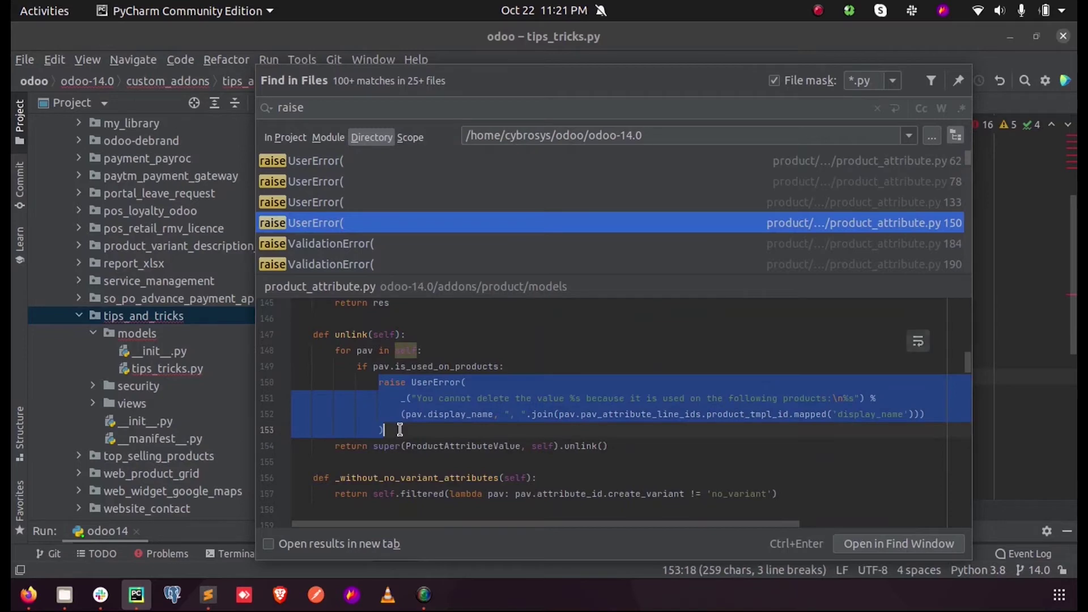
pyautogui.press('Escape')
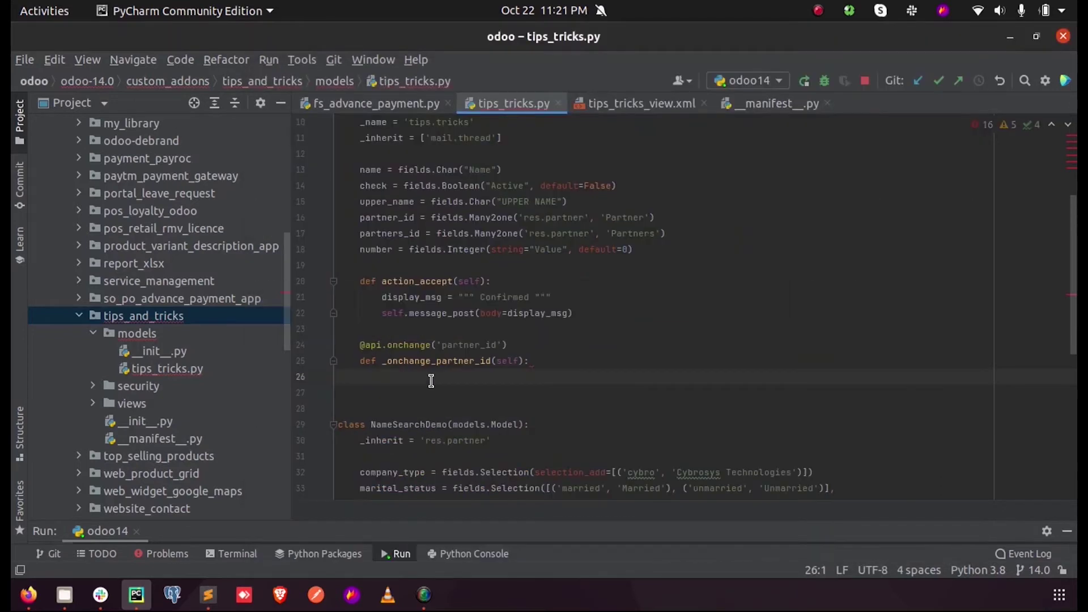
# Step: Paste the UserError block with message 'Partner onchnage' and confirm UserError is imported
pyautogui.hotkey('ctrl', 'v')
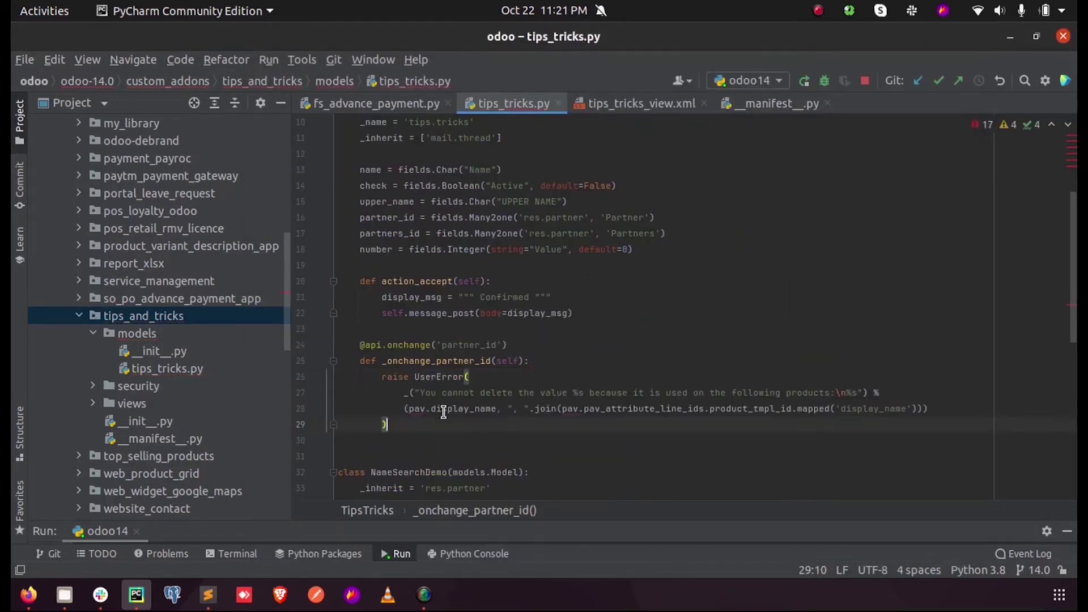
pyautogui.click(932, 409)
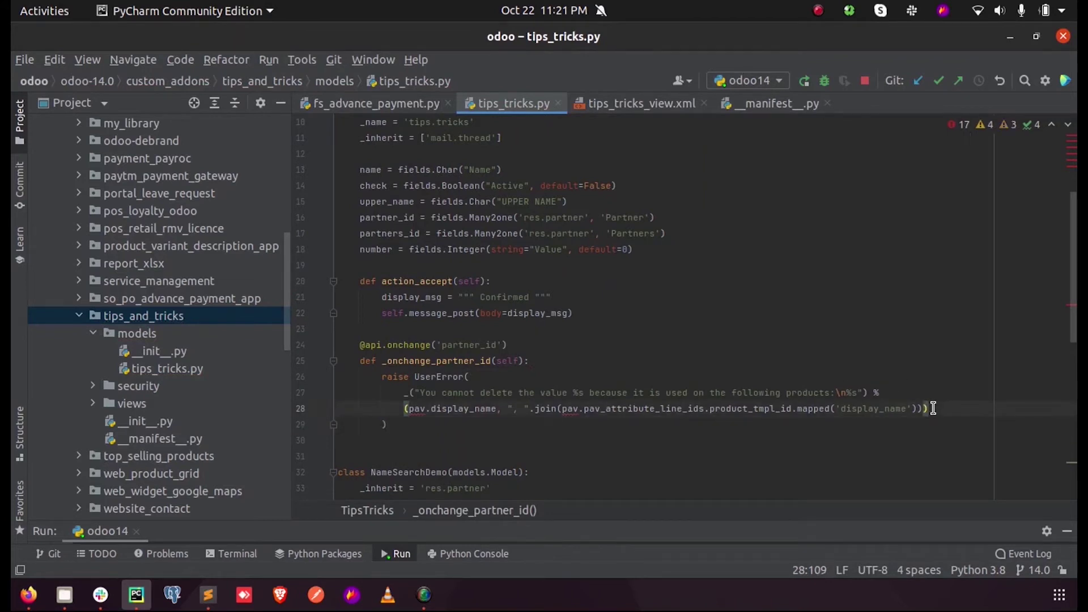
pyautogui.moveTo(932, 409); pyautogui.dragTo(866, 395)
pyautogui.press('BackSpace')
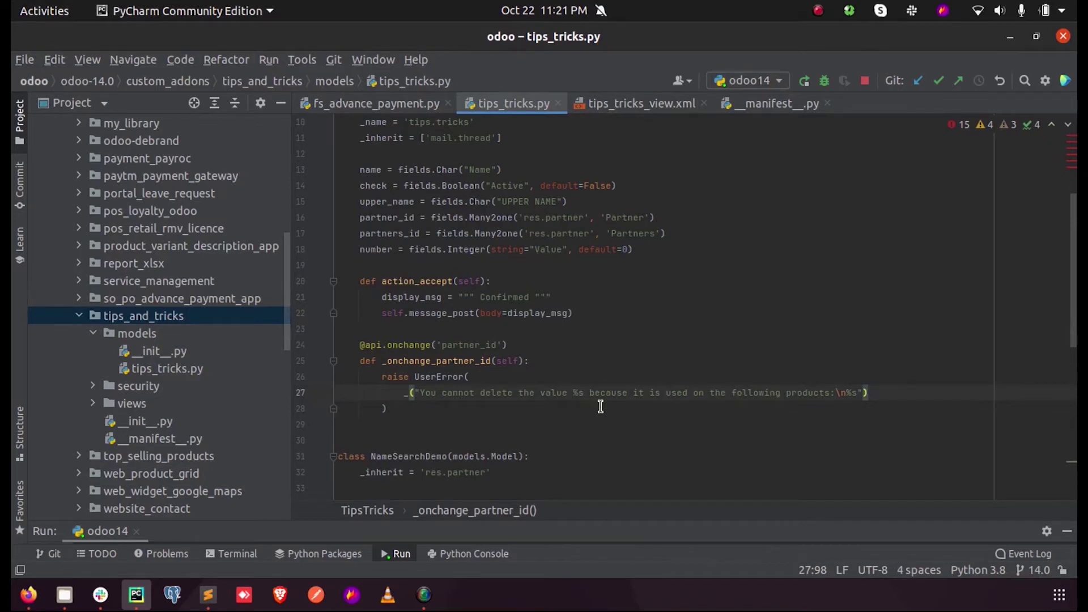
pyautogui.moveTo(420, 394); pyautogui.dragTo(859, 392)
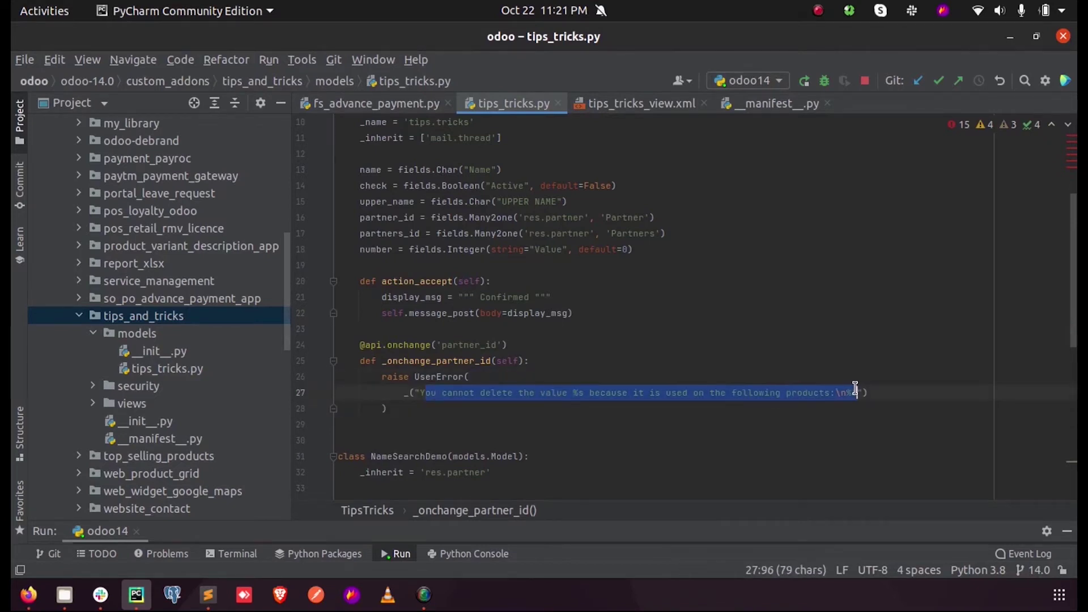
pyautogui.press('BackSpace')
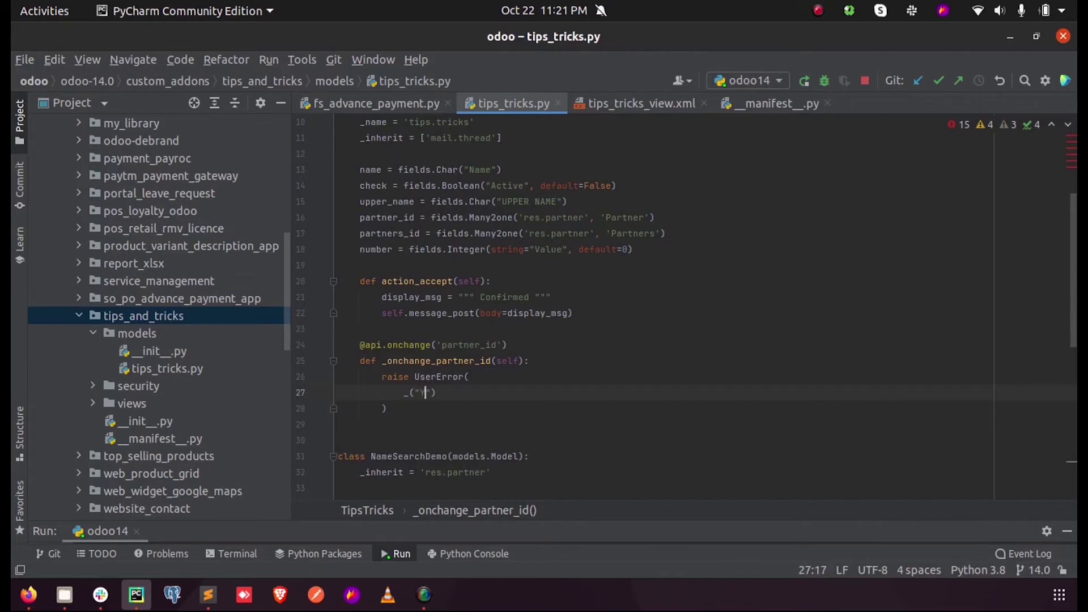
pyautogui.press('BackSpace')
pyautogui.write('Part')
pyautogui.write('ner ')
pyautogui.write('e')
pyautogui.write('nchnage')
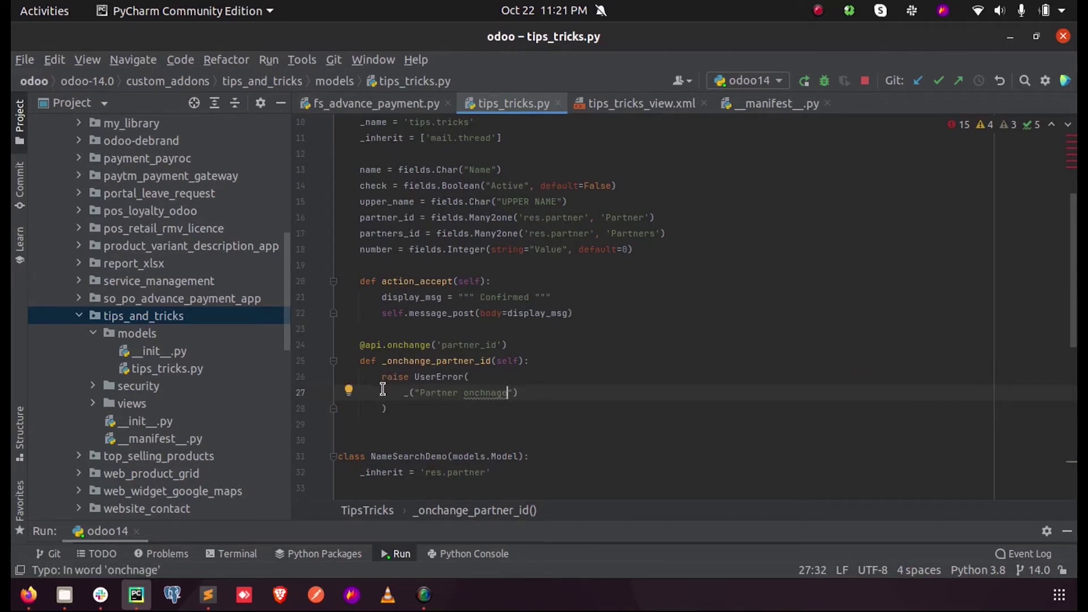
pyautogui.click(420, 379)
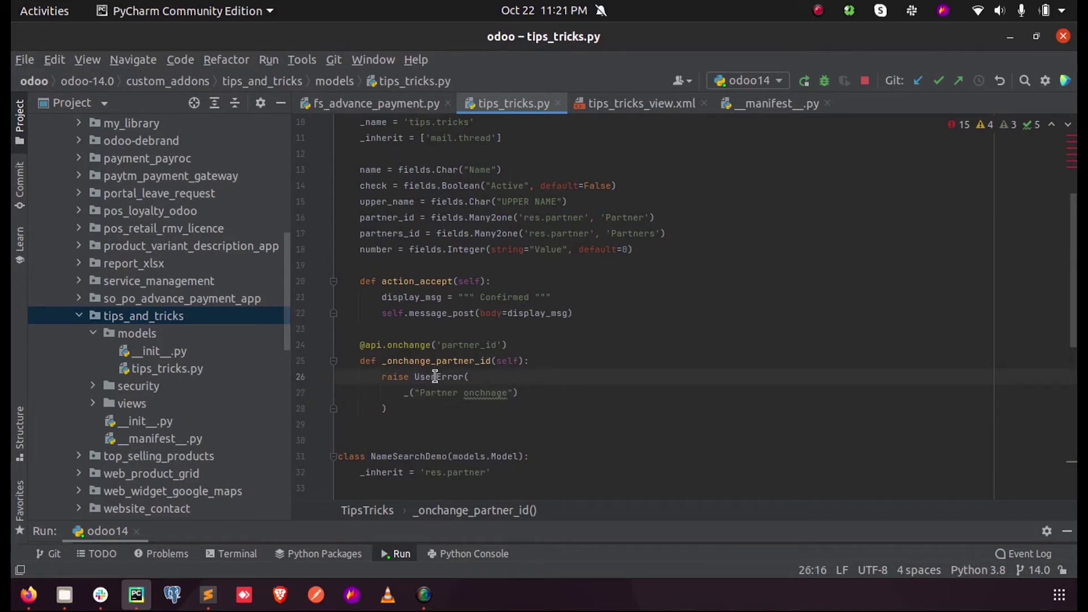
pyautogui.scroll(3, 429, 386)
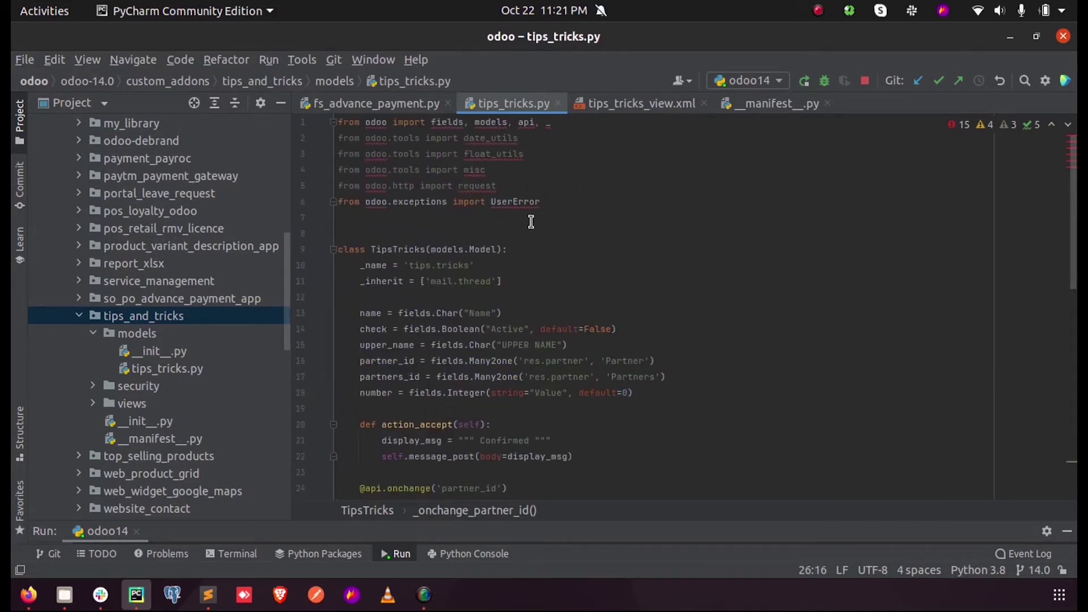
pyautogui.doubleClick(514, 201)
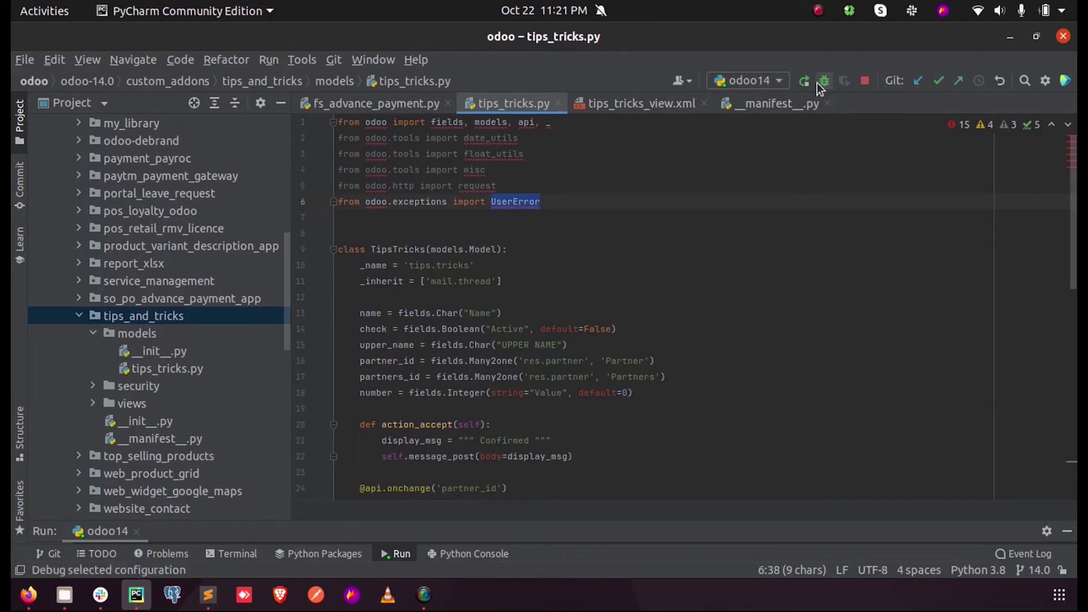
# Step: Upgrade the Tips & Tricks module from Odoo Apps and open the app
pyautogui.click(28, 595)
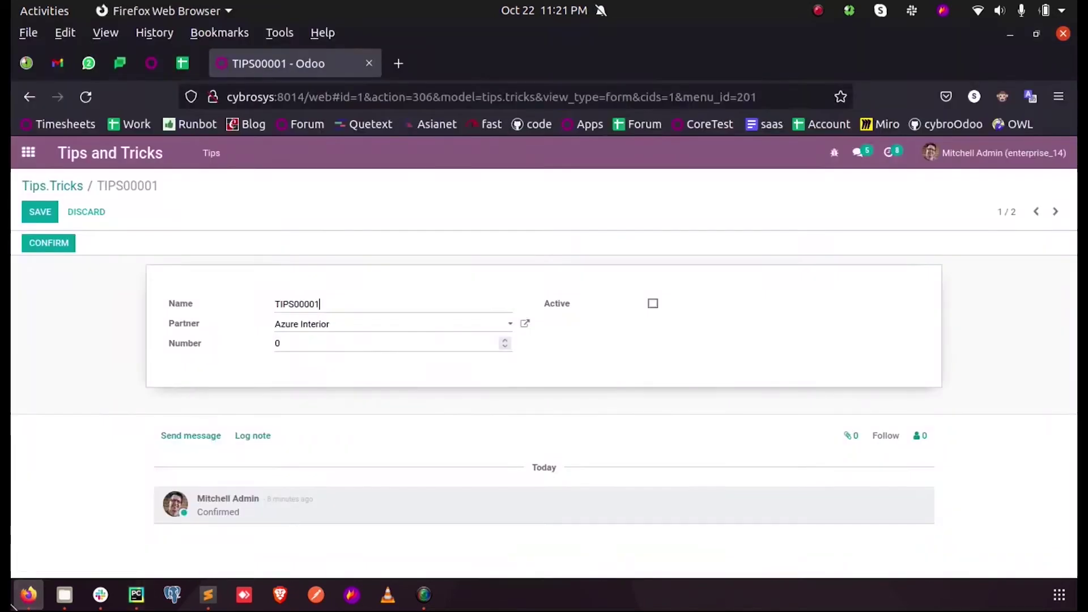
pyautogui.click(15, 160)
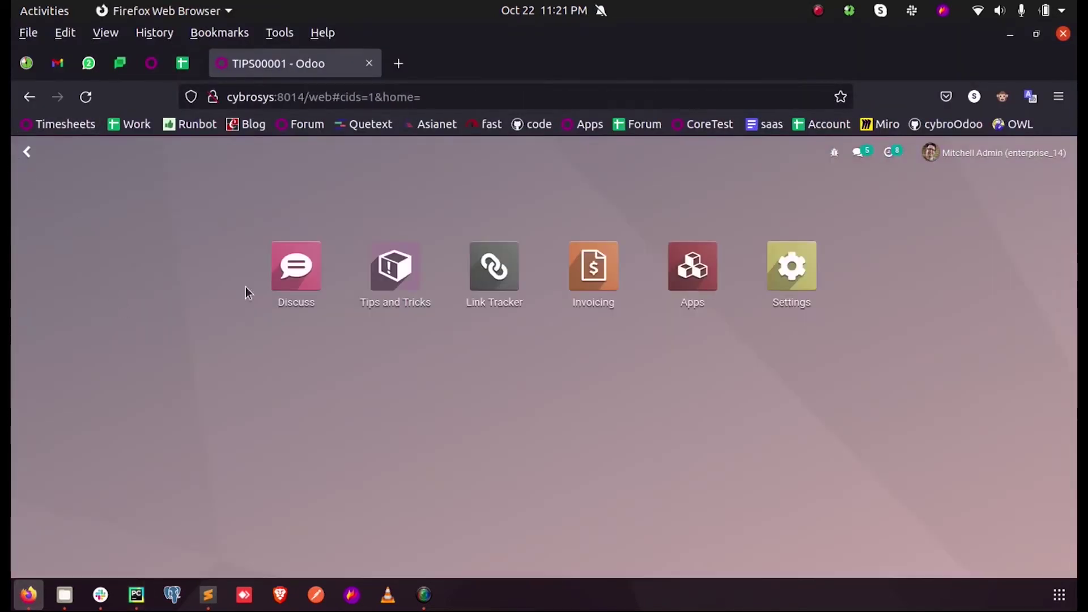
pyautogui.click(670, 265)
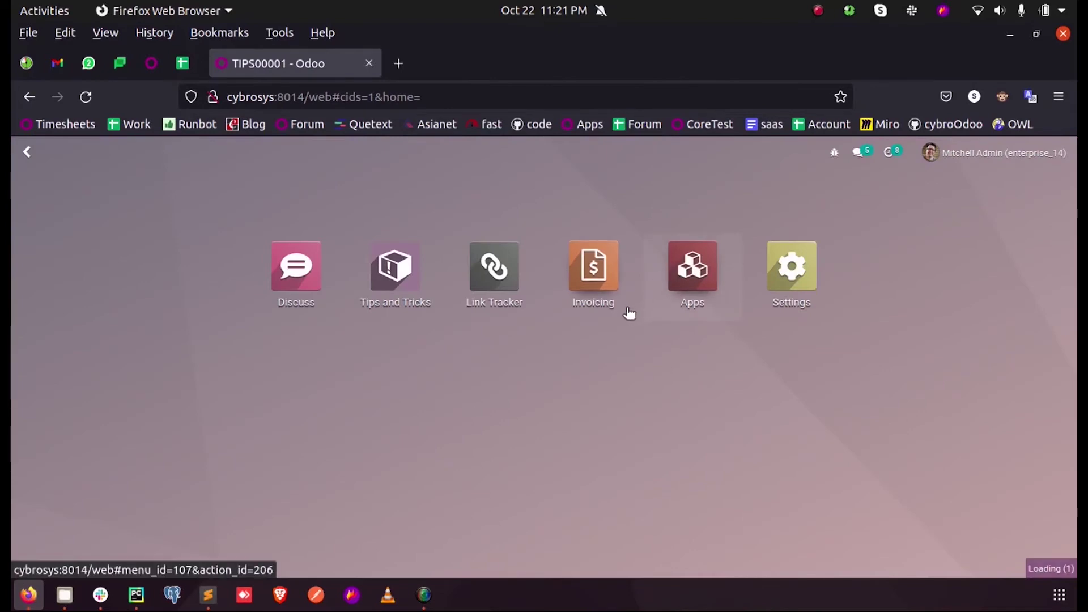
pyautogui.write('t')
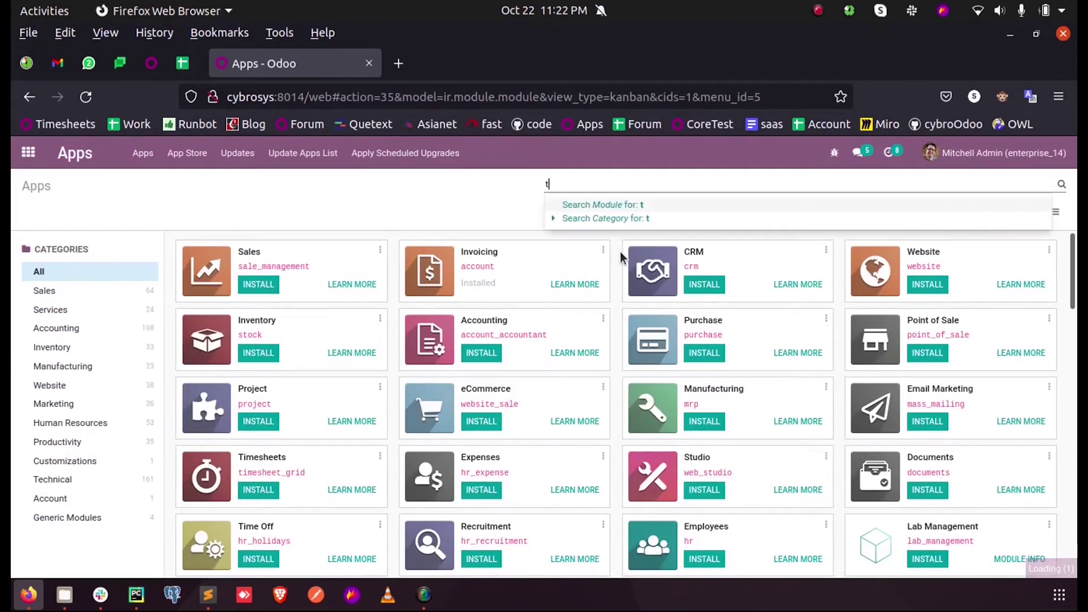
pyautogui.write('ips')
pyautogui.press('Return')
pyautogui.click(383, 251)
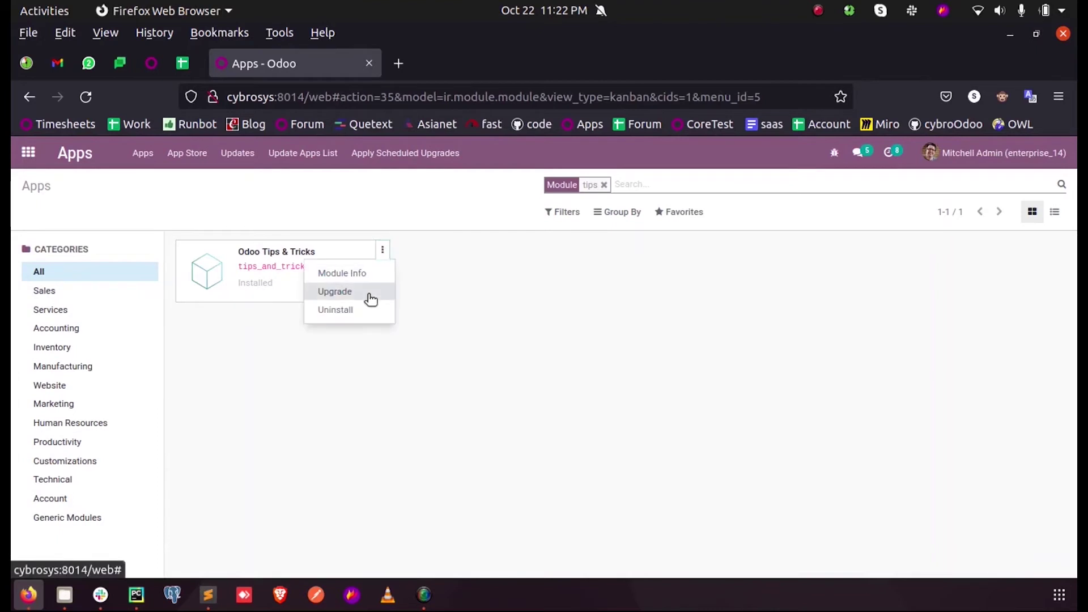
pyautogui.click(369, 294)
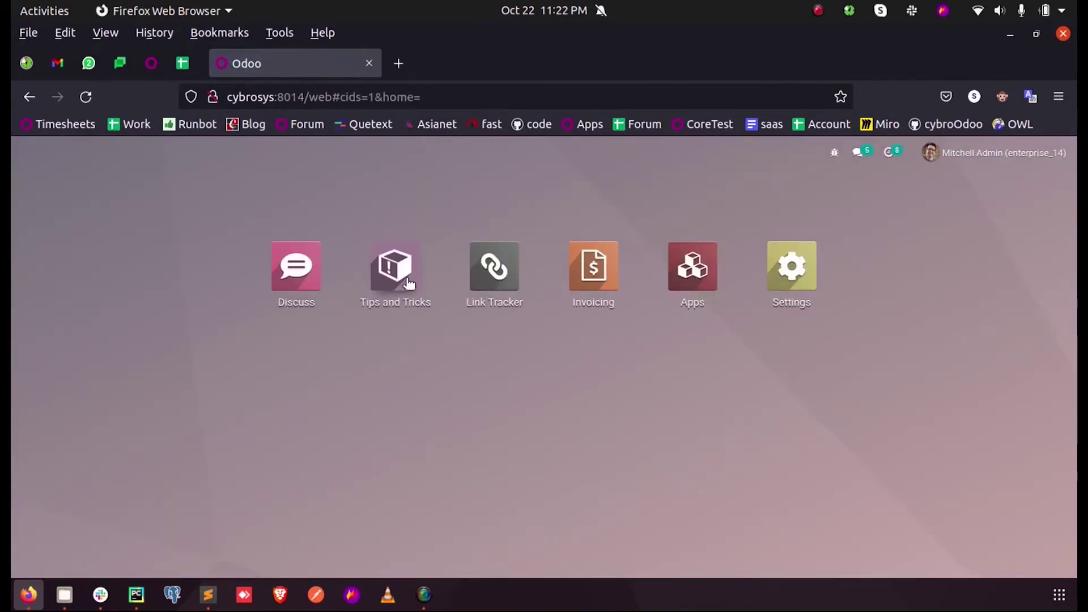
# Step: Dismiss the 'Partner onchnage' error, then edit TIPS00001 and choose a different partner
pyautogui.click(410, 277)
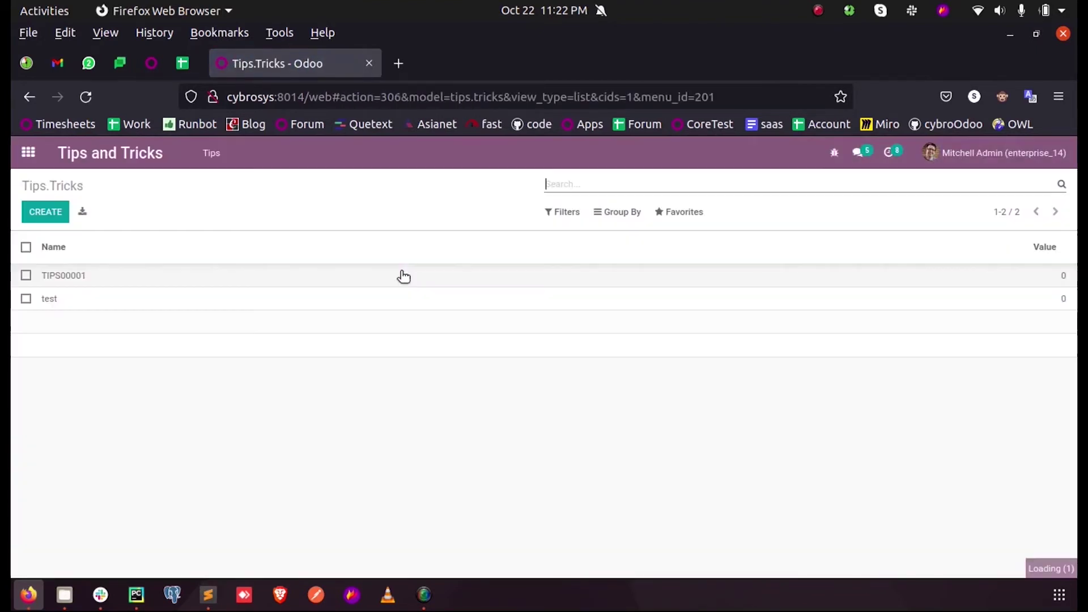
pyautogui.click(39, 218)
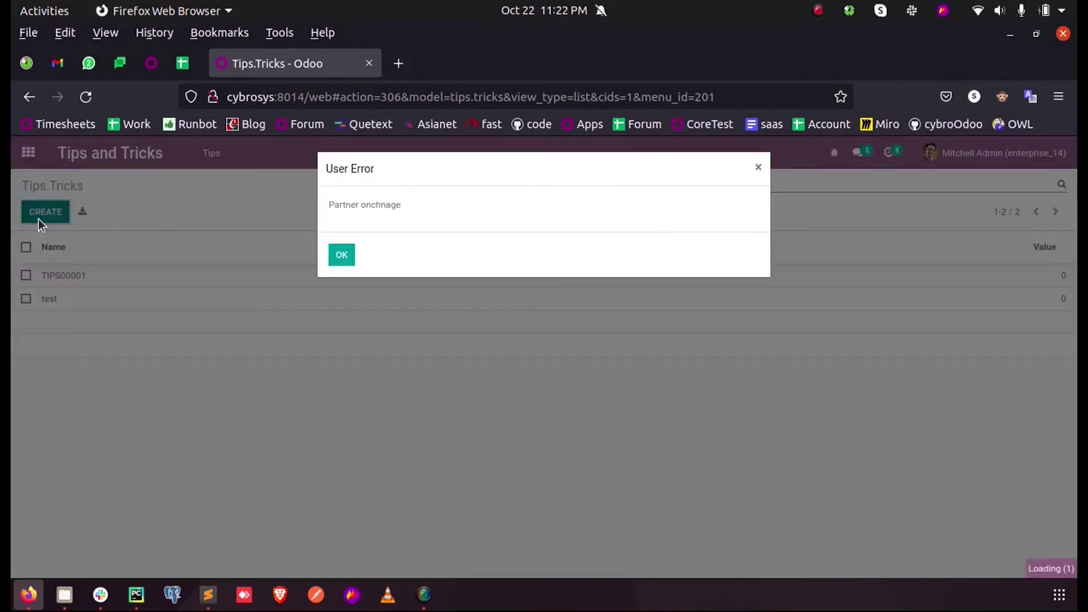
pyautogui.click(345, 254)
pyautogui.click(124, 279)
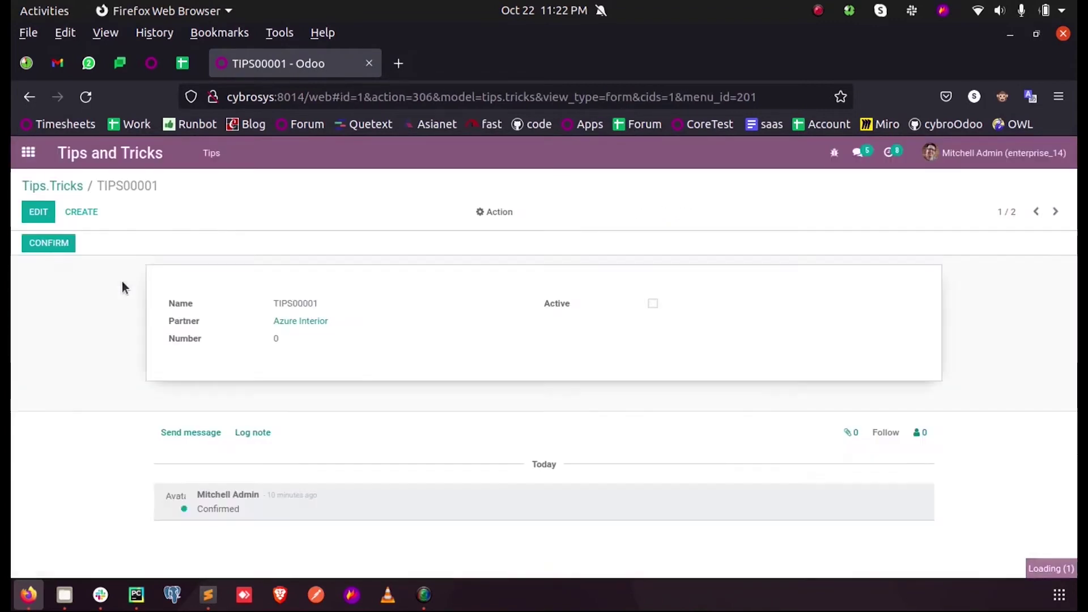
pyautogui.click(38, 212)
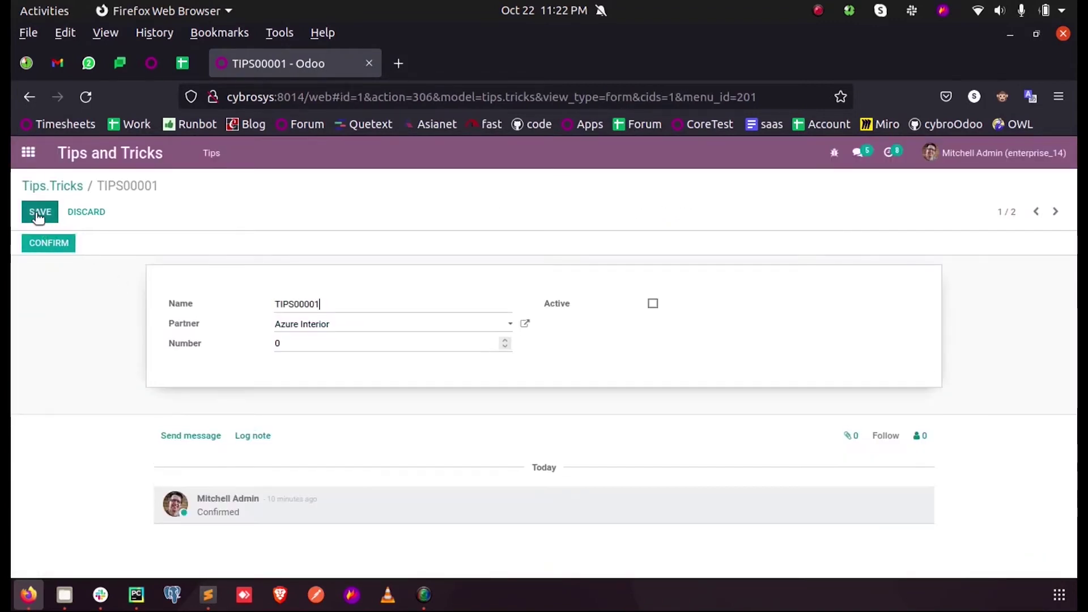
pyautogui.click(336, 327)
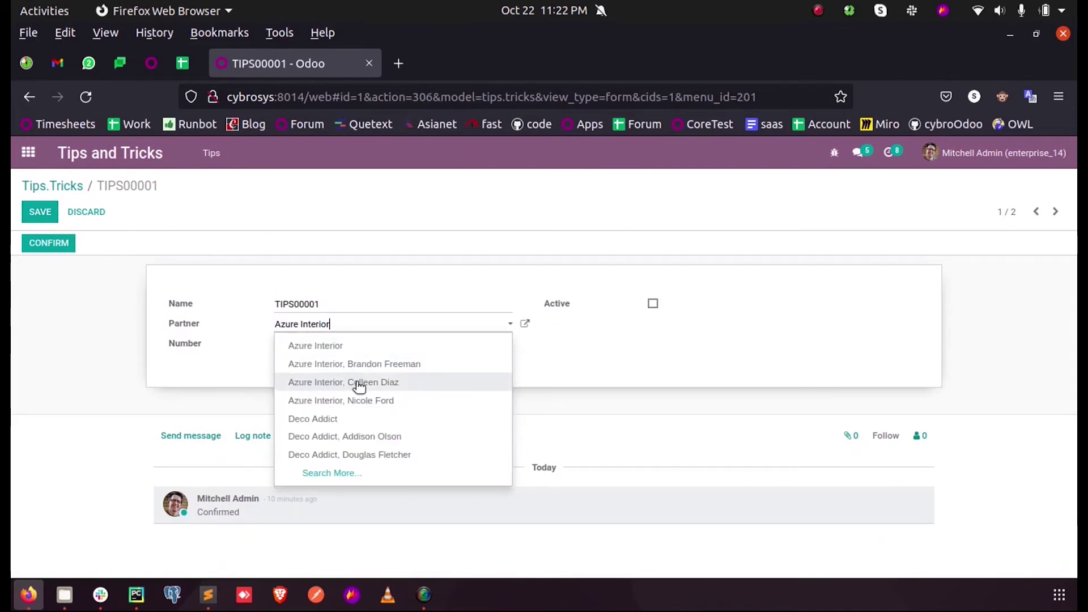
pyautogui.click(360, 419)
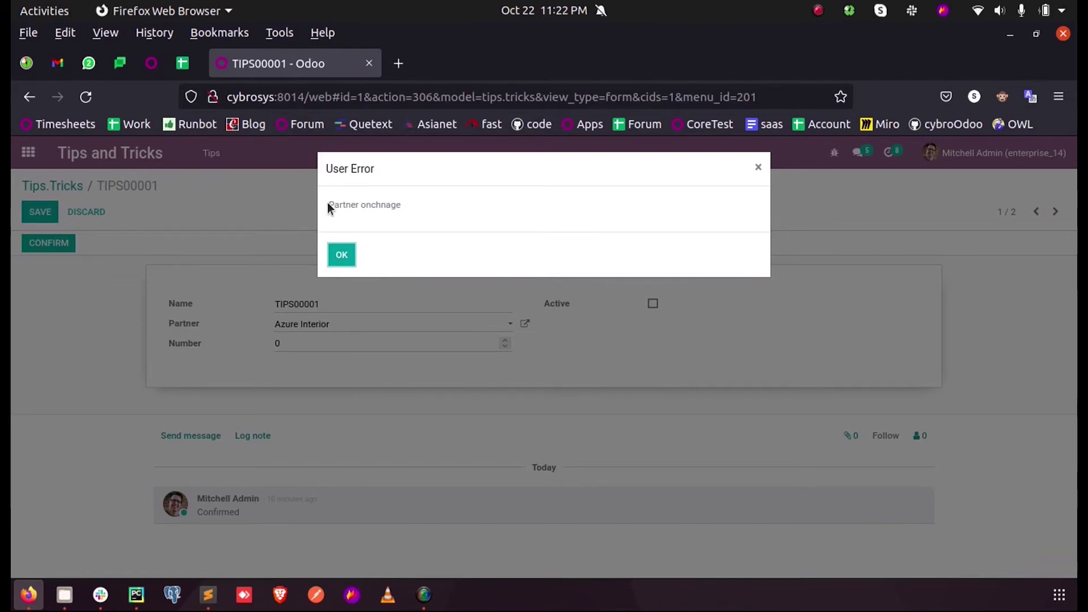
pyautogui.click(136, 595)
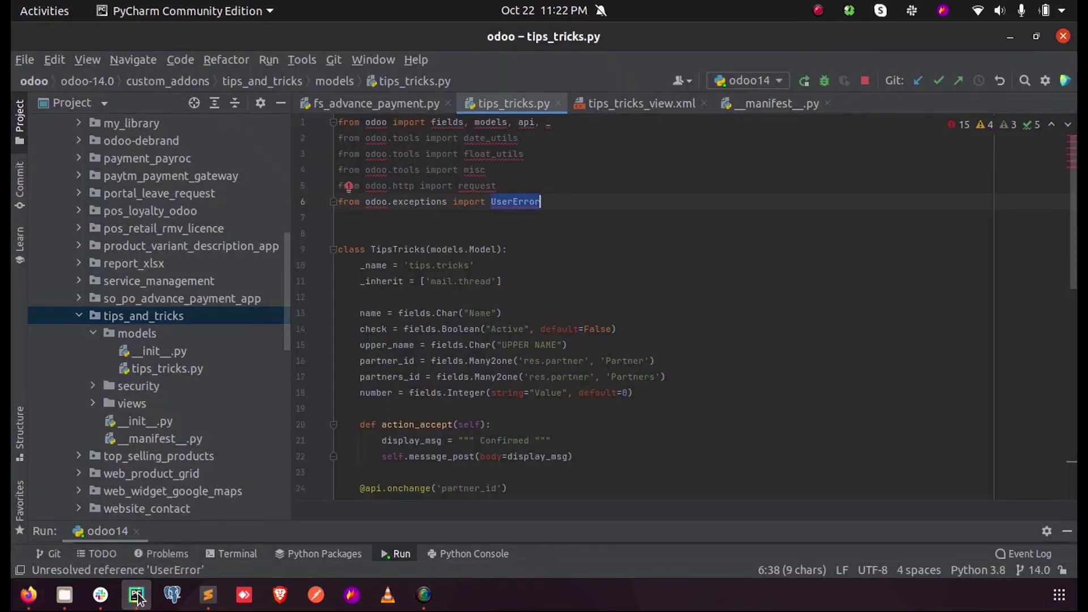
pyautogui.scroll(-2, 628, 319)
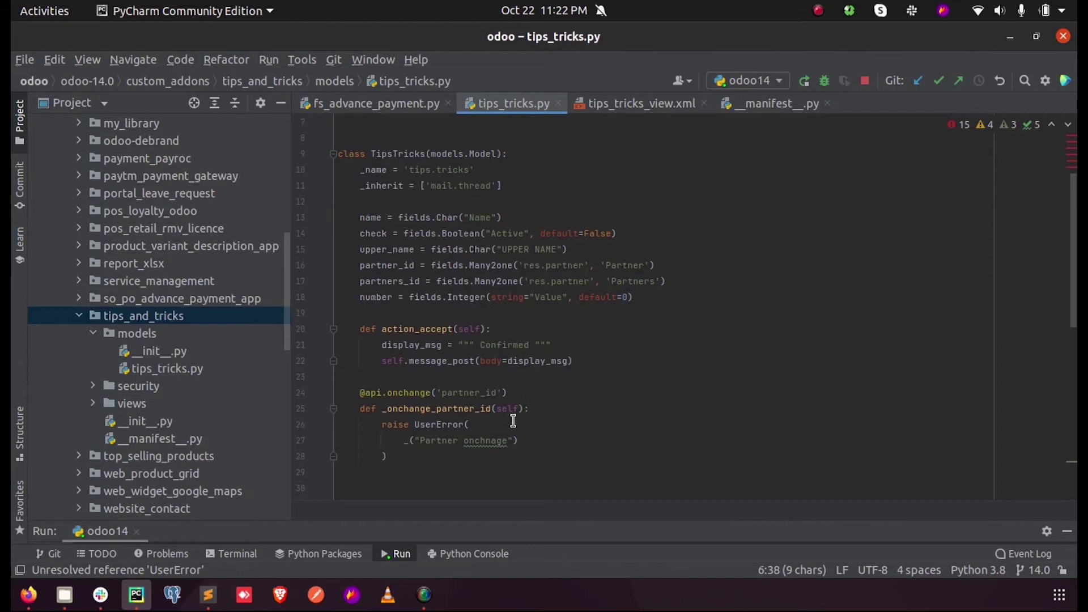
pyautogui.moveTo(359, 393); pyautogui.dragTo(396, 397)
pyautogui.hotkey('ctrl', 'shift', 'f')
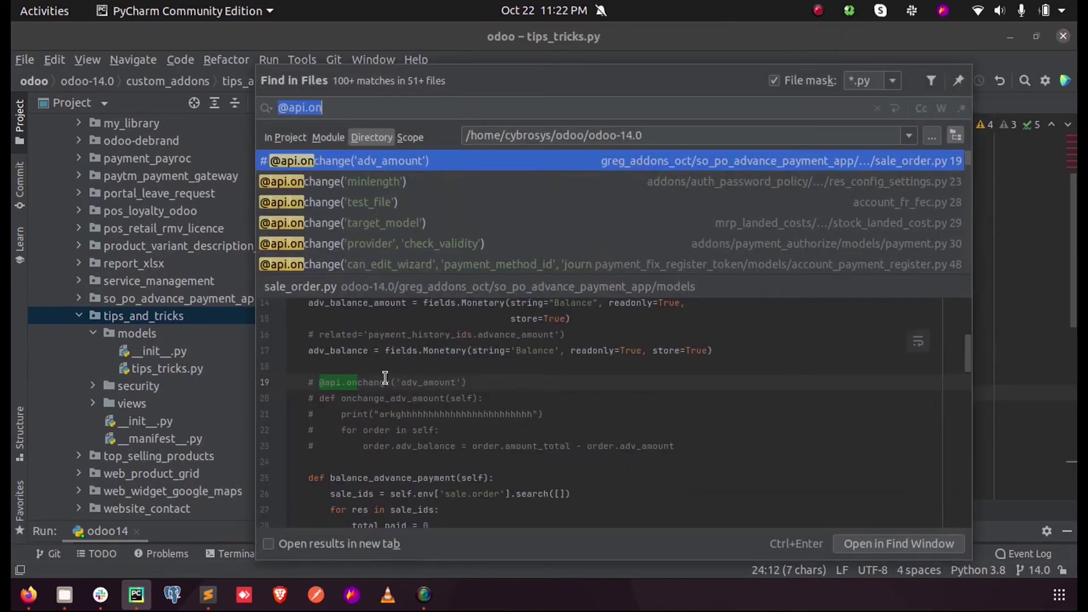
pyautogui.press('End')
pyautogui.press('BackSpace')
pyautogui.press('BackSpace')
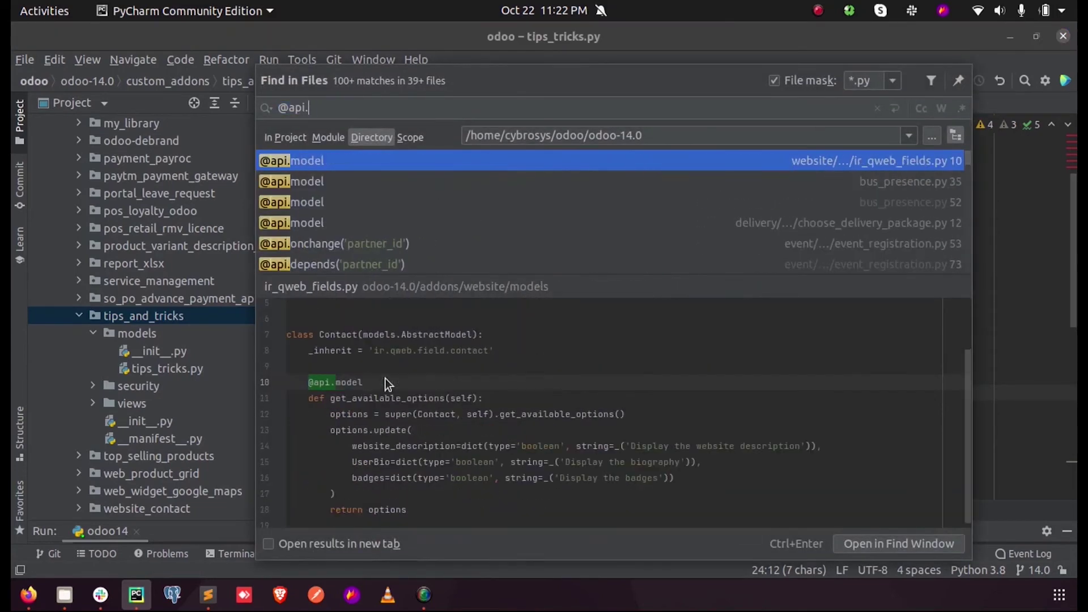
pyautogui.write('dep')
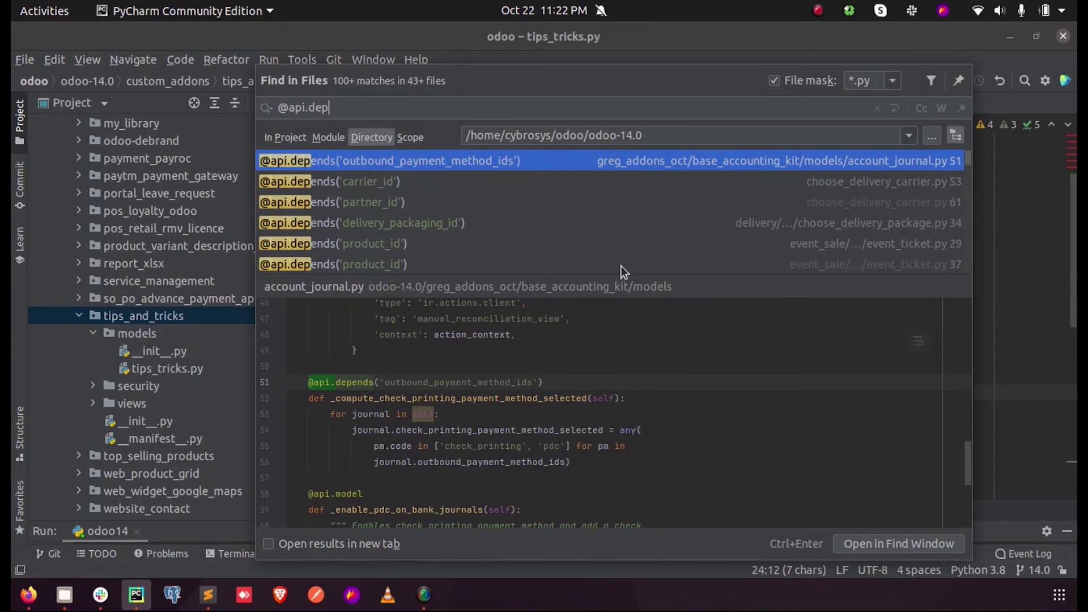
pyautogui.click(325, 181)
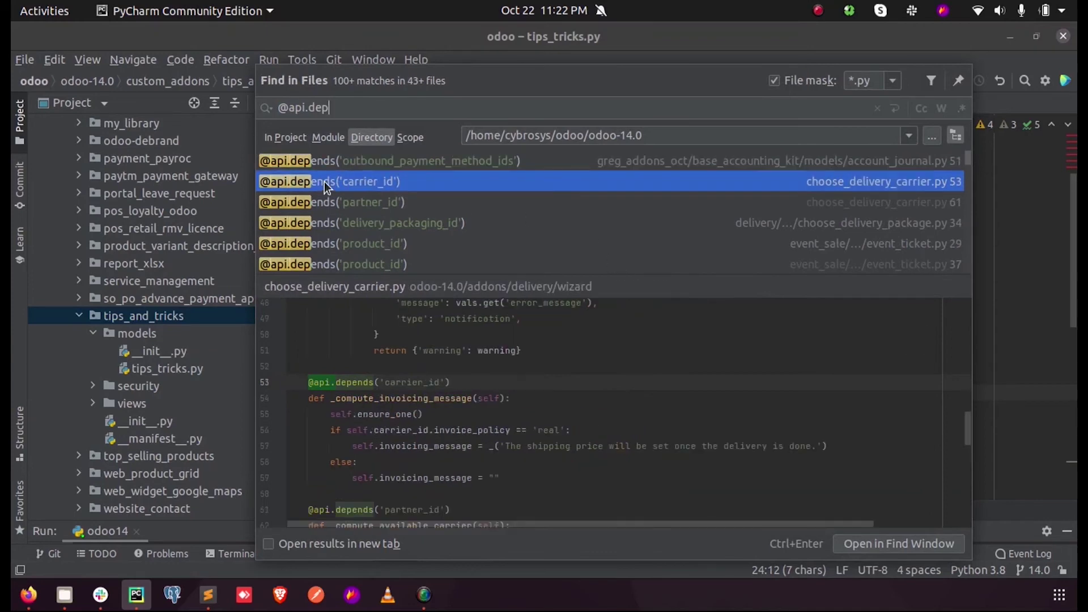
pyautogui.doubleClick(324, 182)
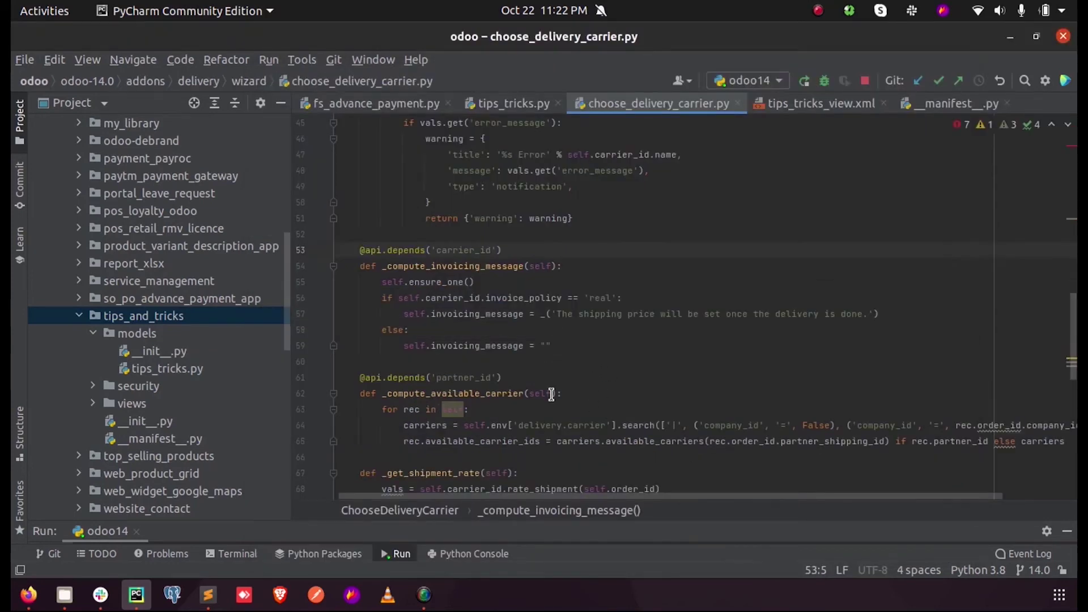
pyautogui.scroll(2, 578, 379)
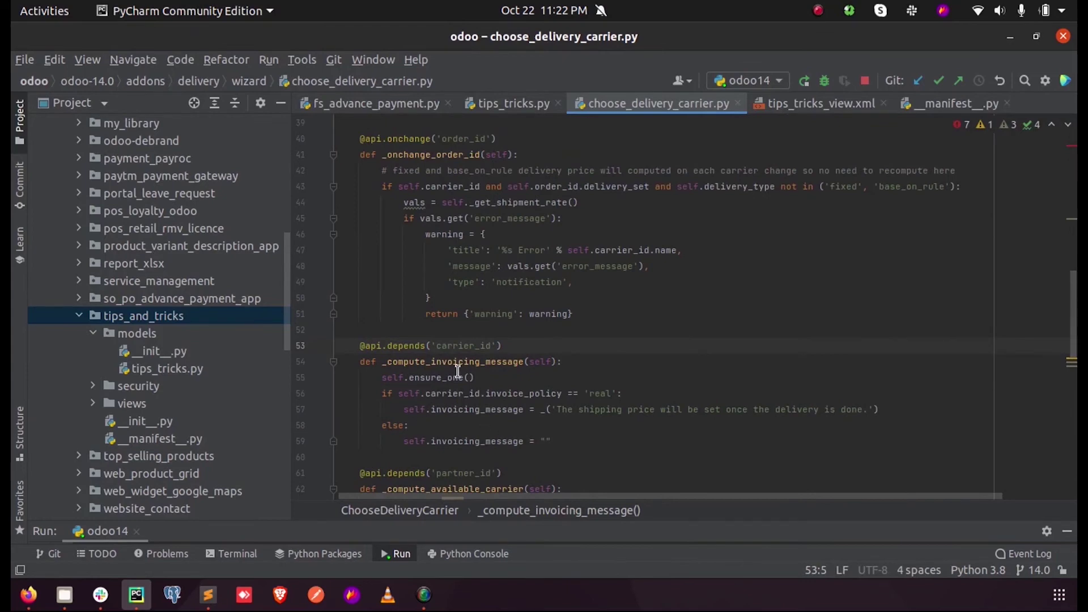
pyautogui.doubleClick(434, 363)
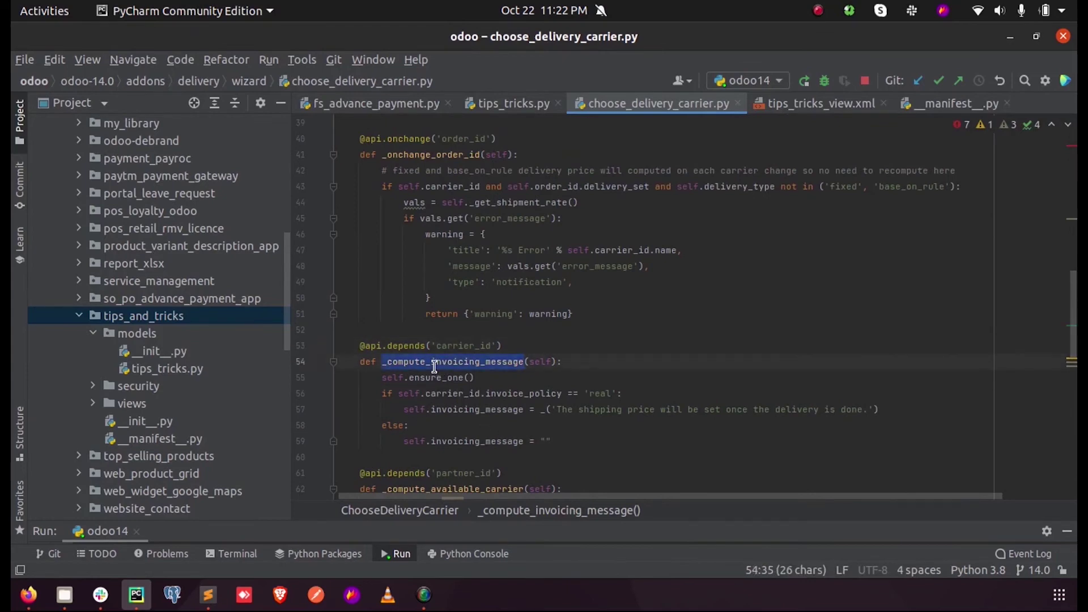
pyautogui.hotkey('ctrl', 'f')
pyautogui.click(657, 125)
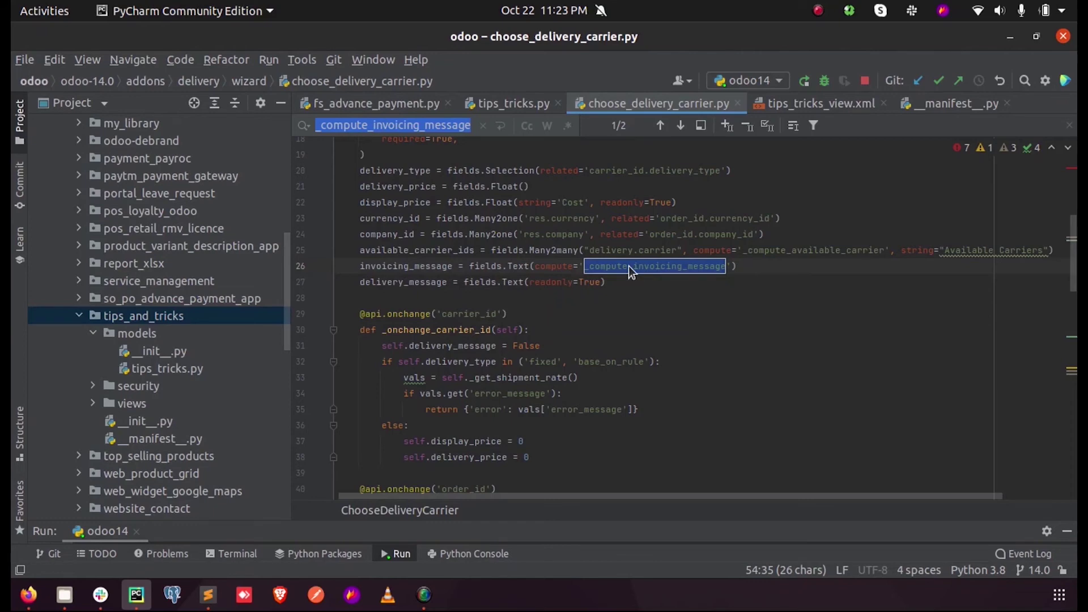
pyautogui.click(681, 126)
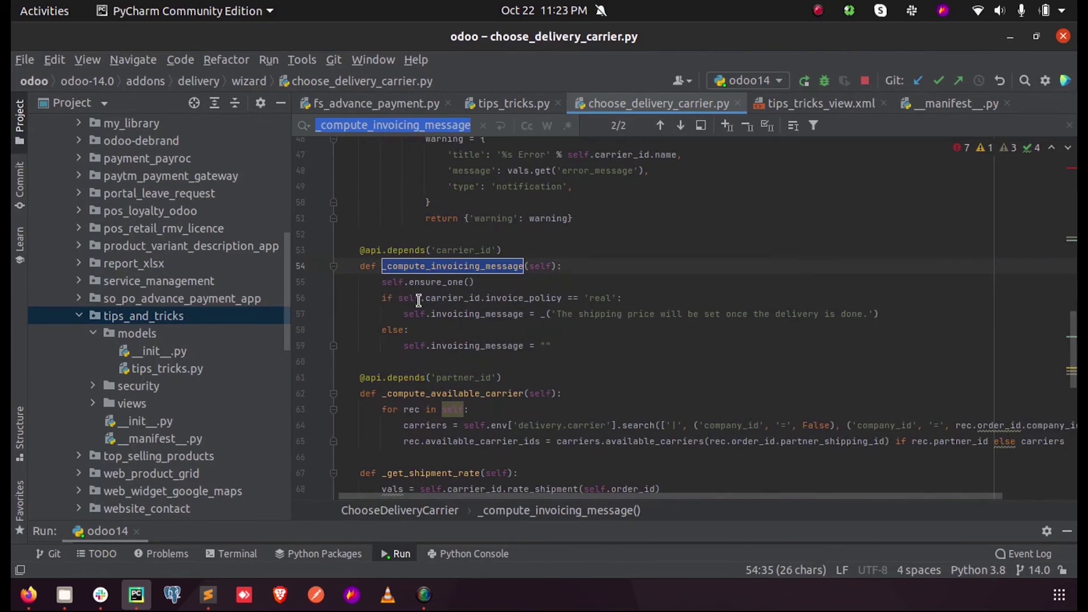
pyautogui.doubleClick(447, 299)
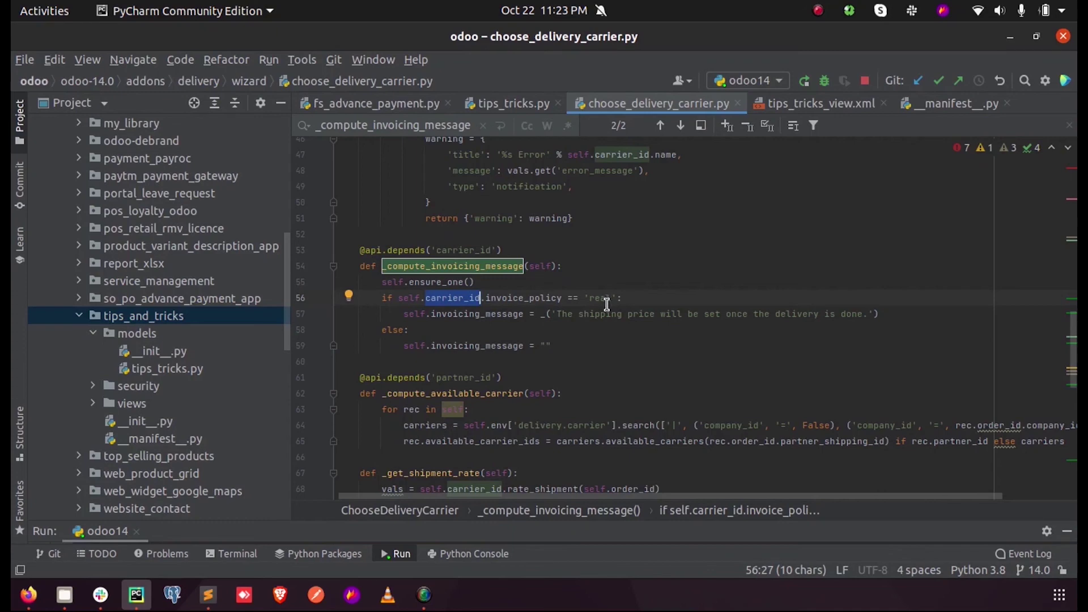
pyautogui.doubleClick(454, 252)
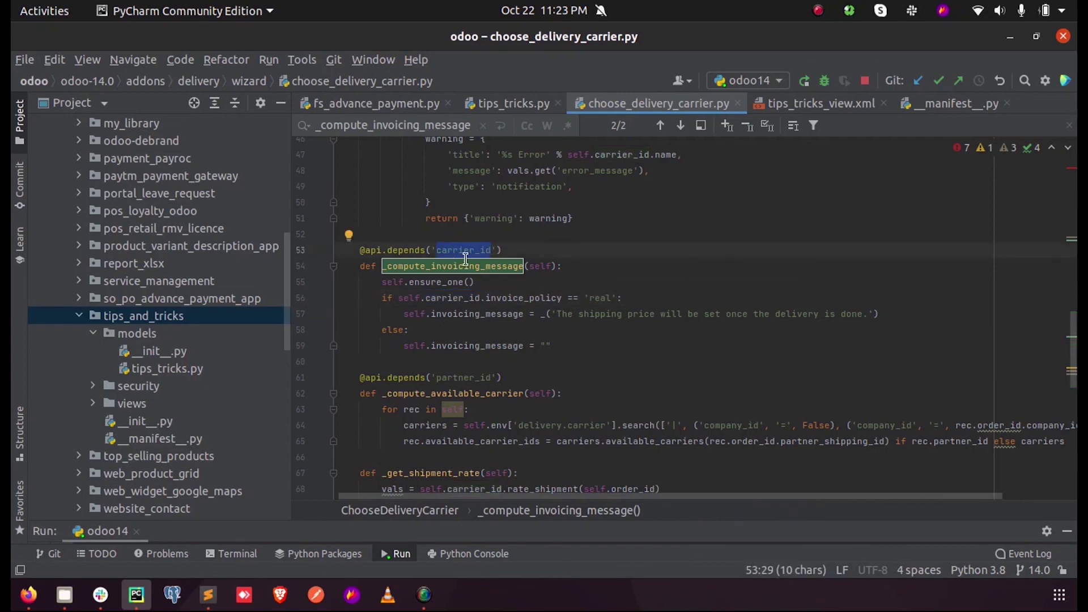